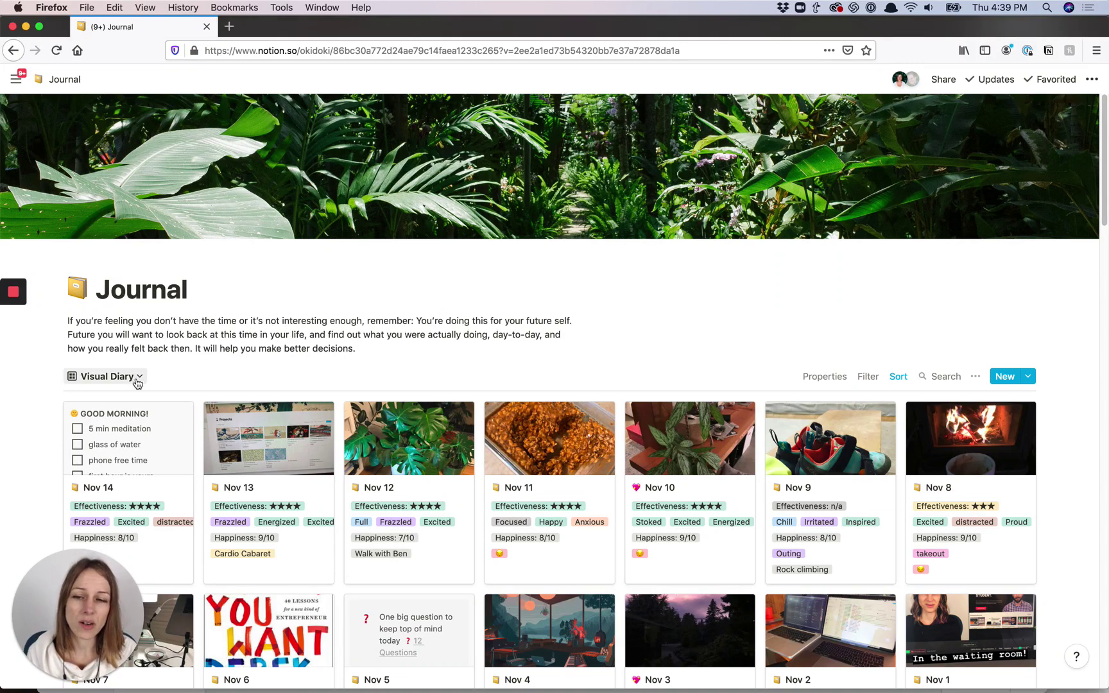
- Look through the journal entries in the Emotions view and return to the Visual Diary view
left_click(137, 384)
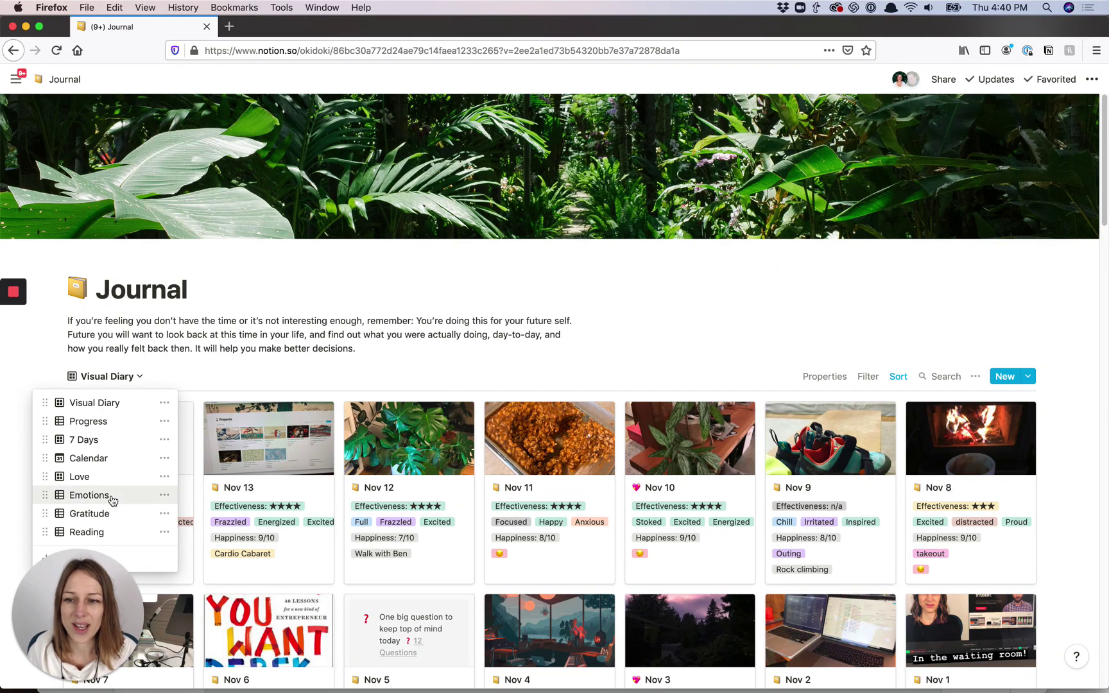
left_click(107, 494)
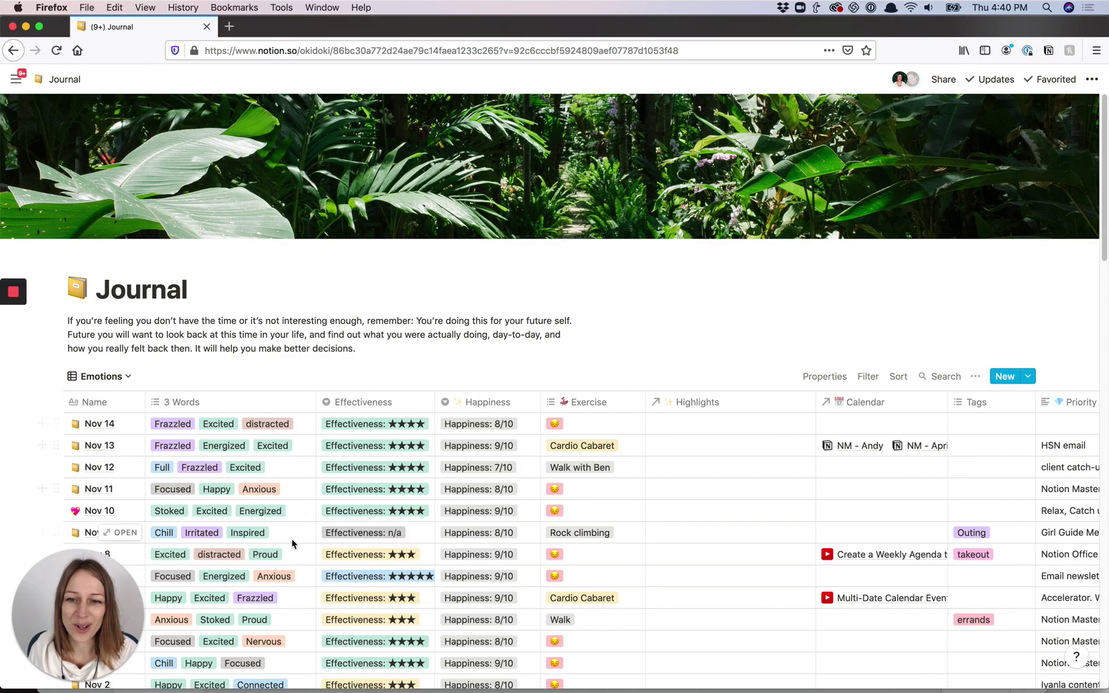
scroll(304, 508, "down", 5)
scroll(305, 510, "down", 20)
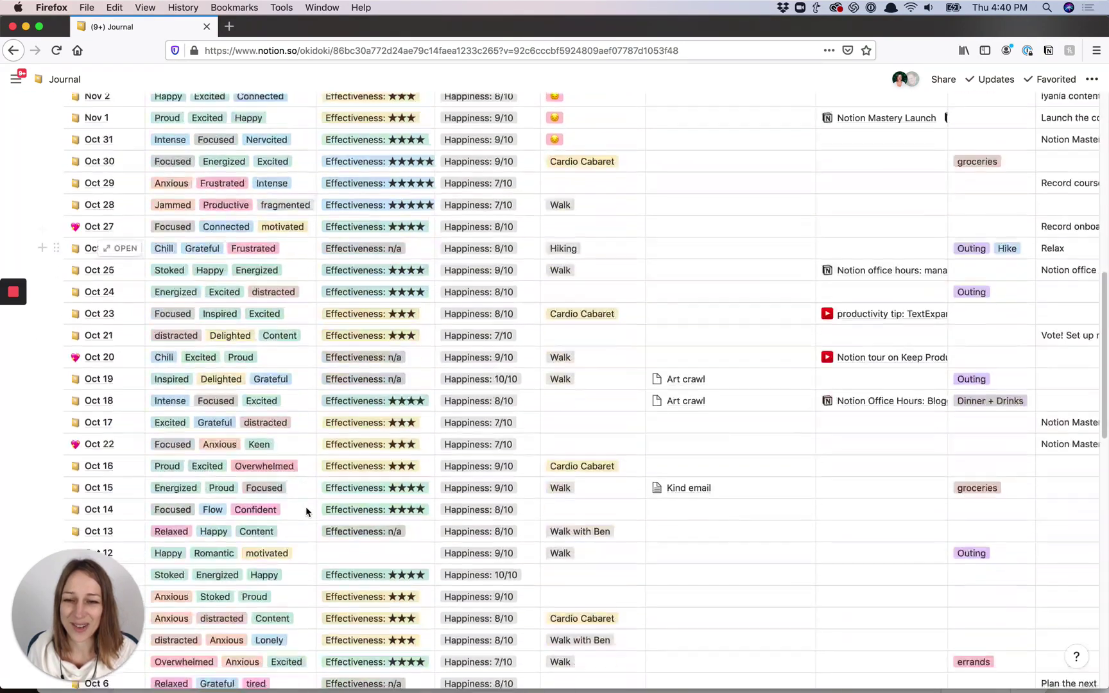
scroll(307, 512, "up", 20)
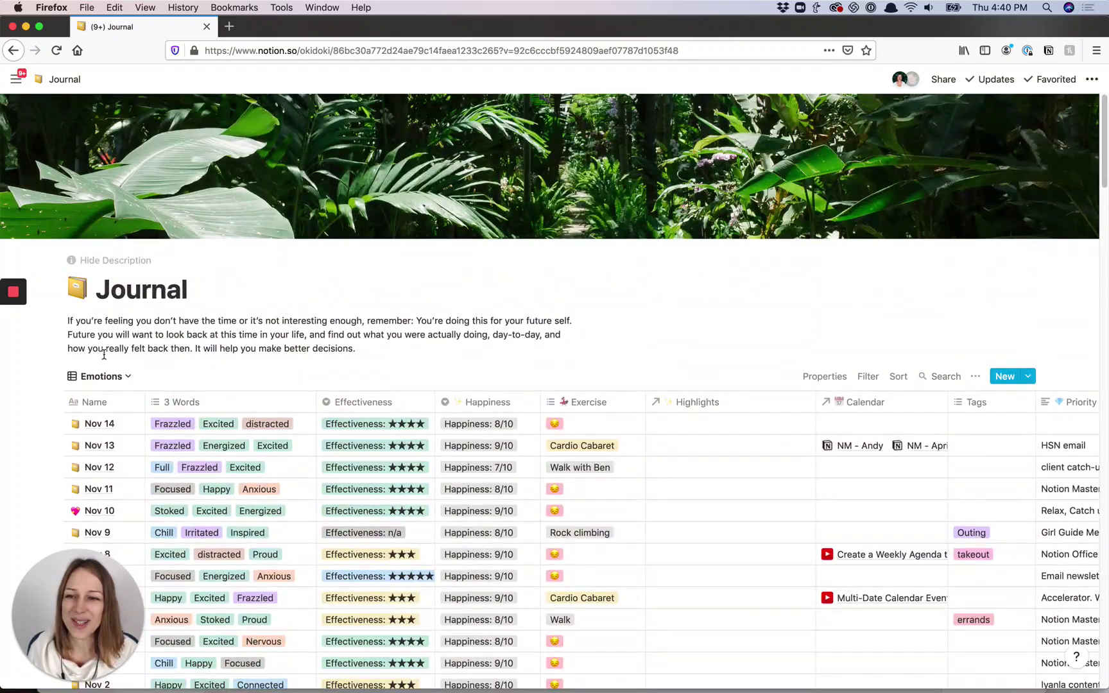
left_click(113, 376)
left_click(106, 406)
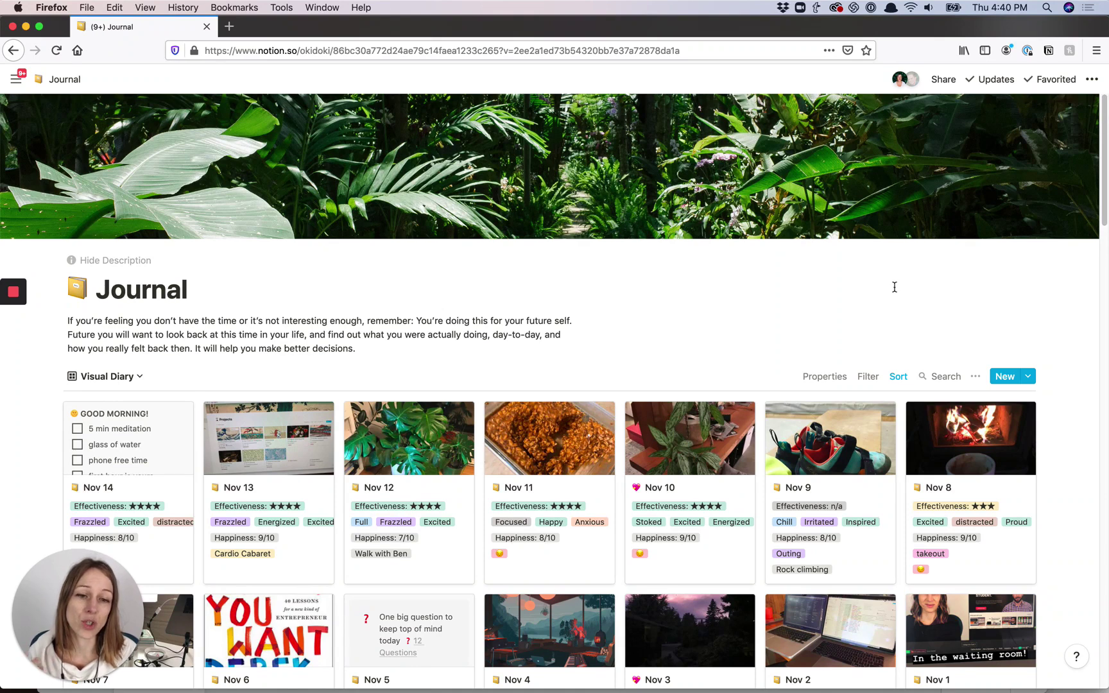
- Create a new journal entry from the Date template and title it "Nov 15"
left_click(1028, 377)
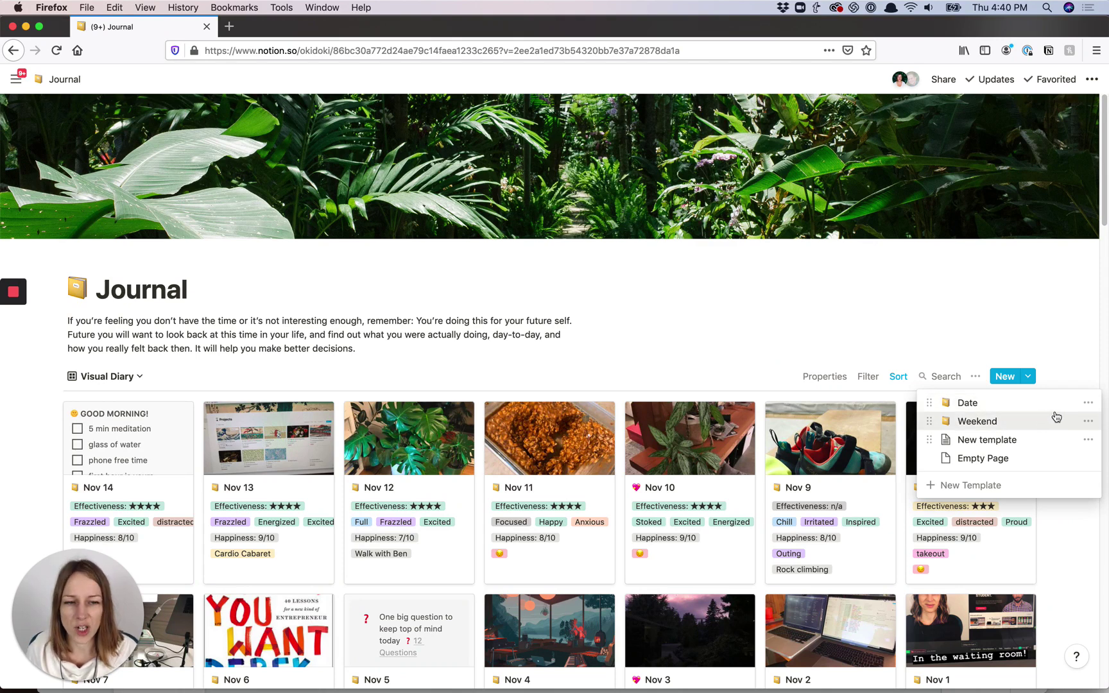
left_click(972, 405)
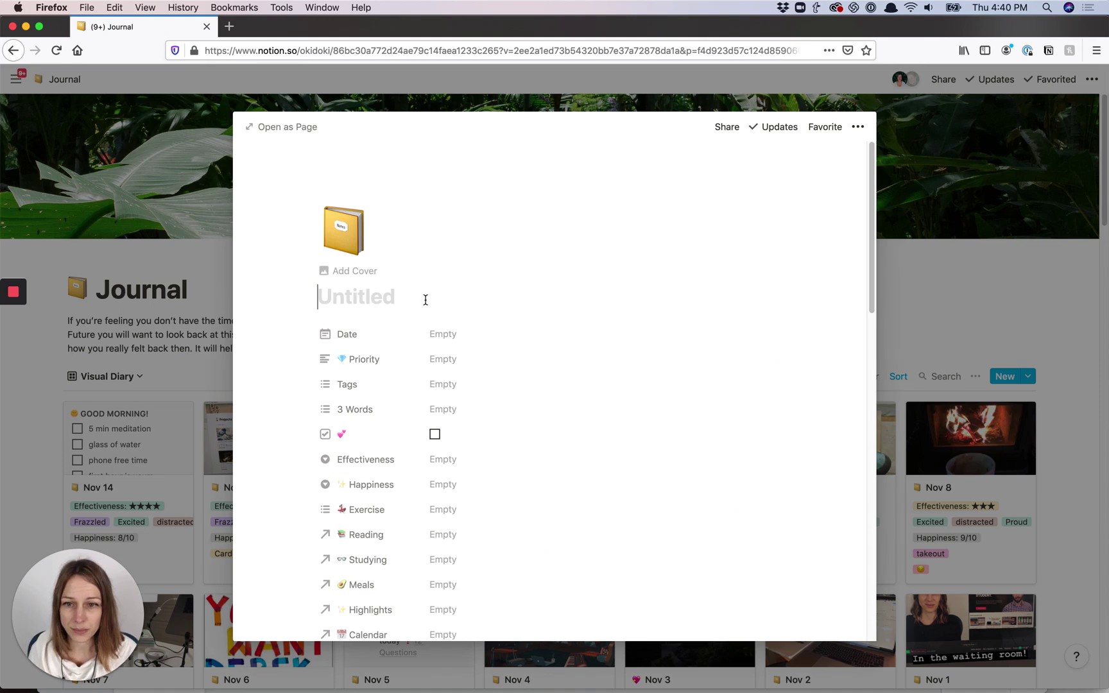
type("Nov")
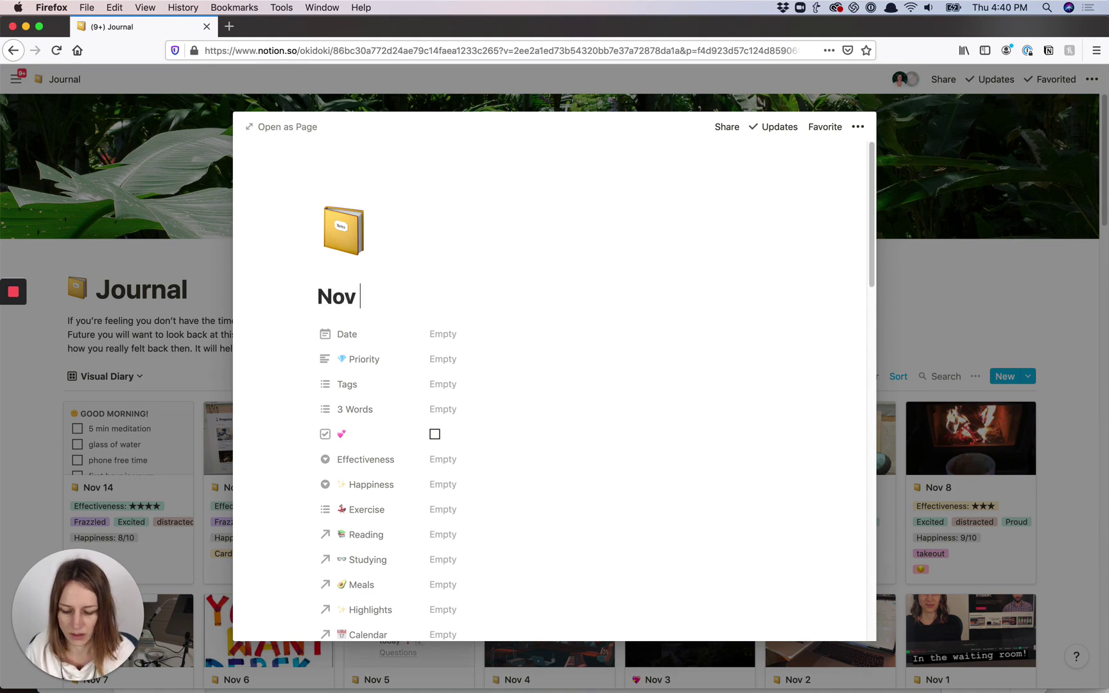
type(" 15")
- Set the Nov 15 entry's Date property to November 15, 2019
left_click(454, 333)
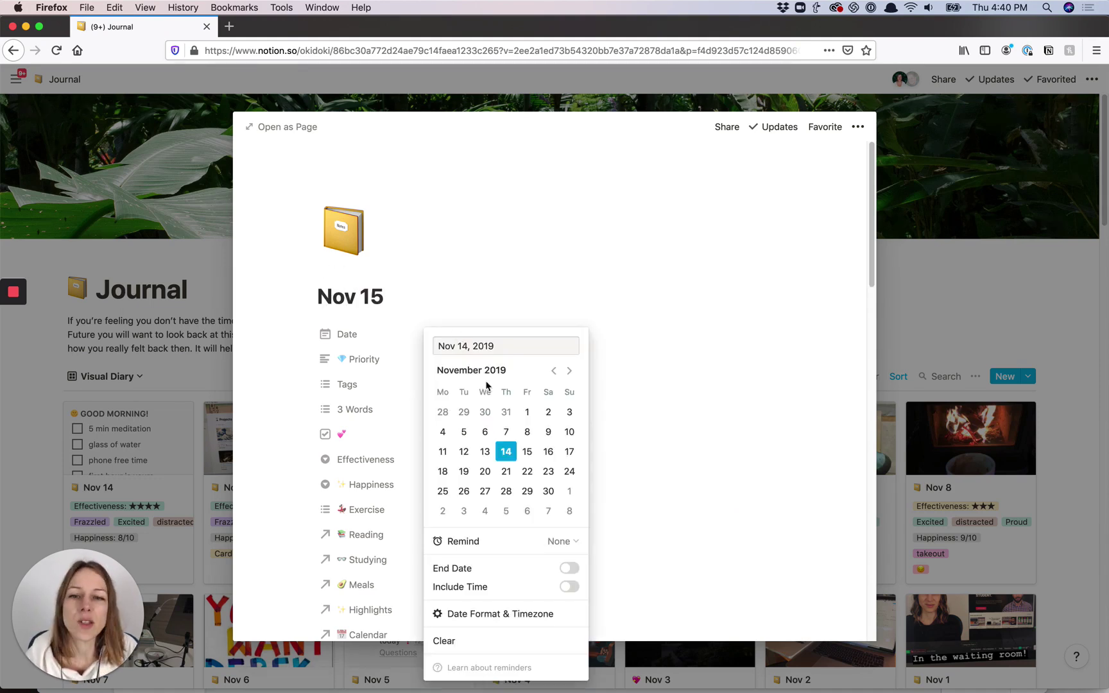
left_click(527, 451)
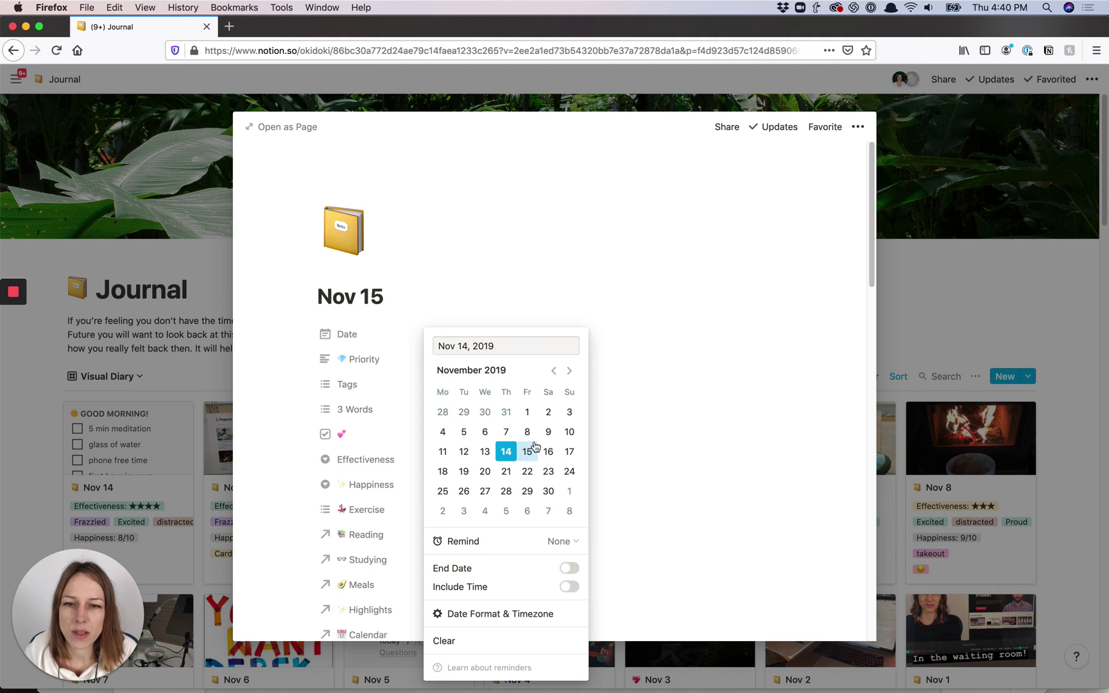
left_click(537, 240)
- Look through the options offered for the entry's Effectiveness, Happiness and Exercise properties without choosing any
scroll(507, 350, "down", 2)
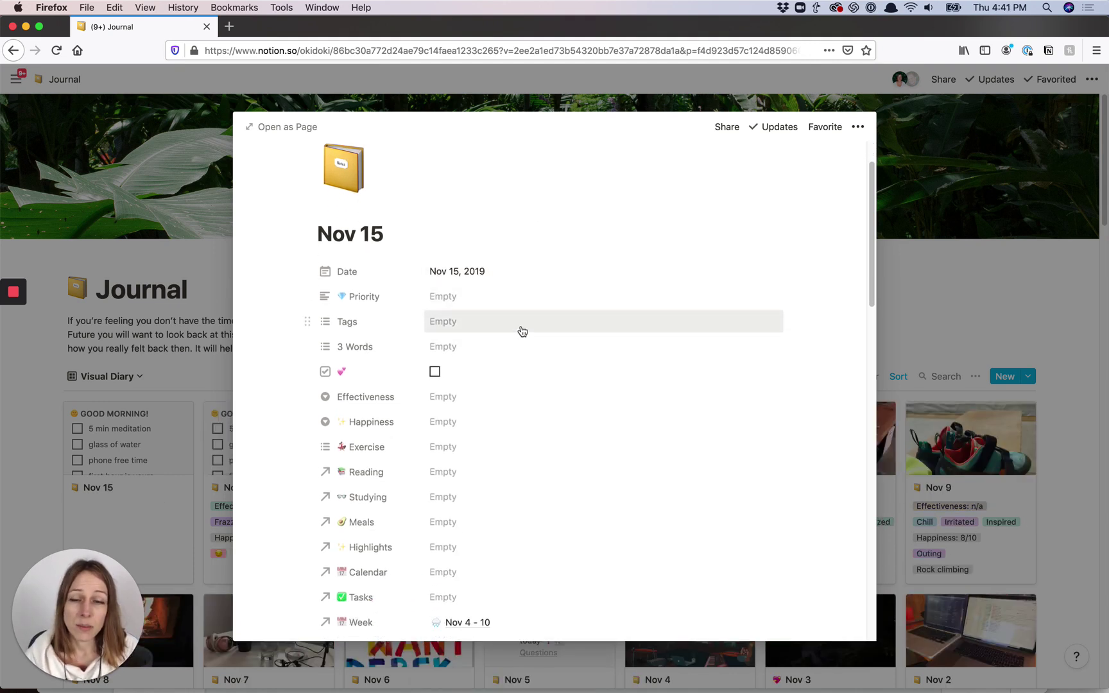
scroll(508, 314, "down", 1)
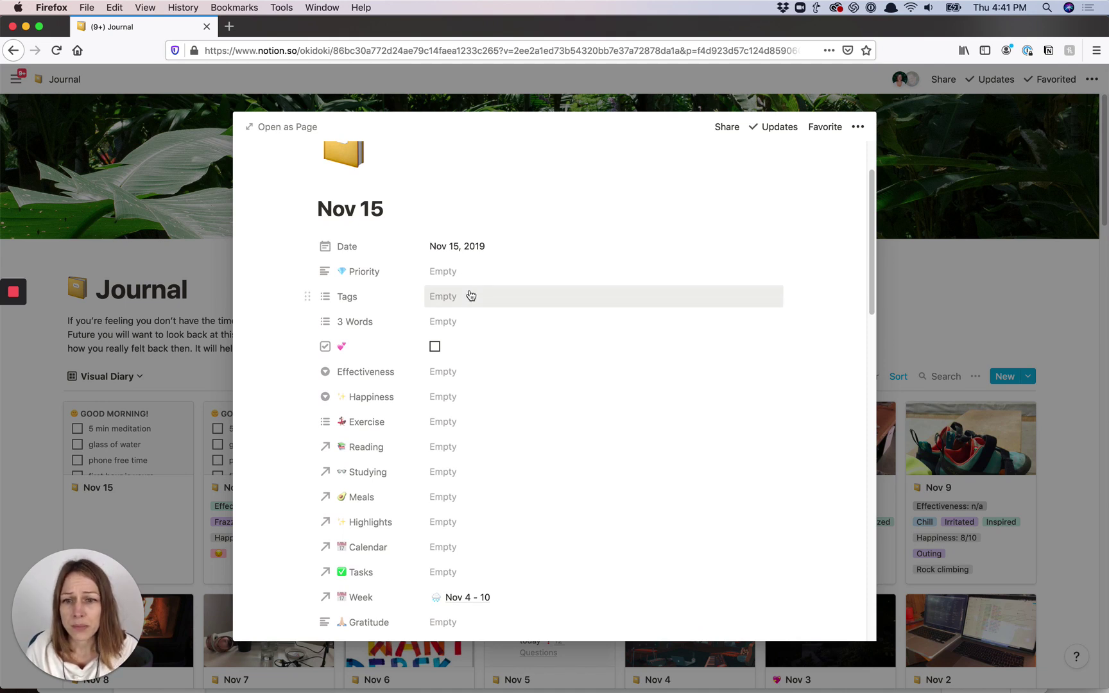
left_click(478, 372)
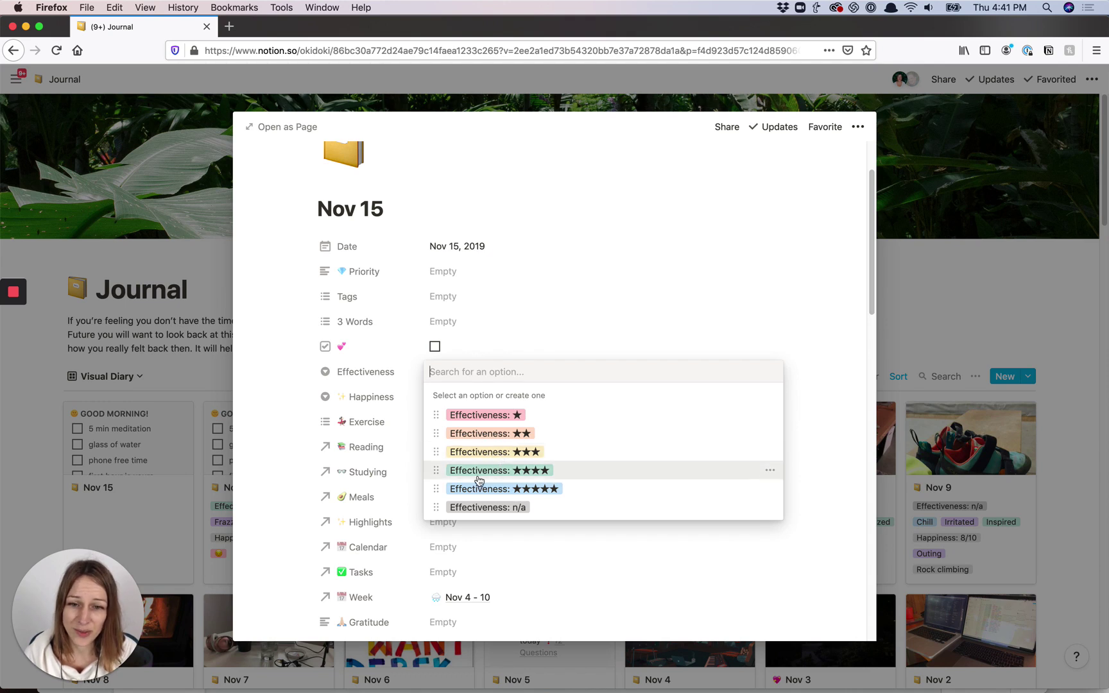
left_click(290, 428)
left_click(459, 401)
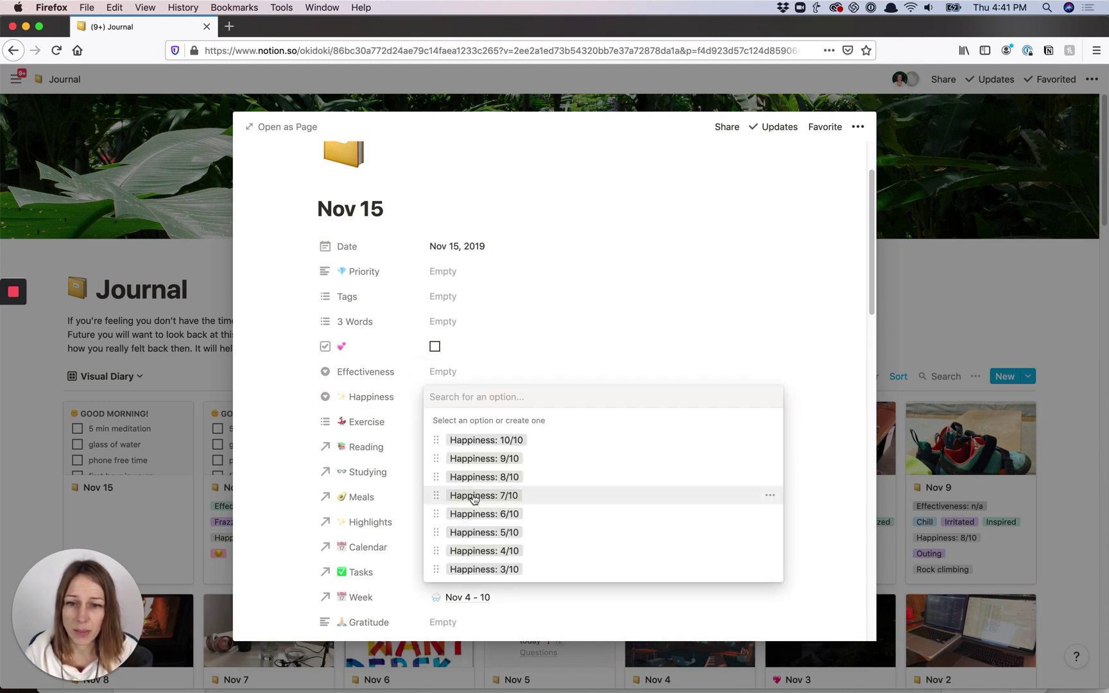
left_click(293, 488)
left_click(482, 424)
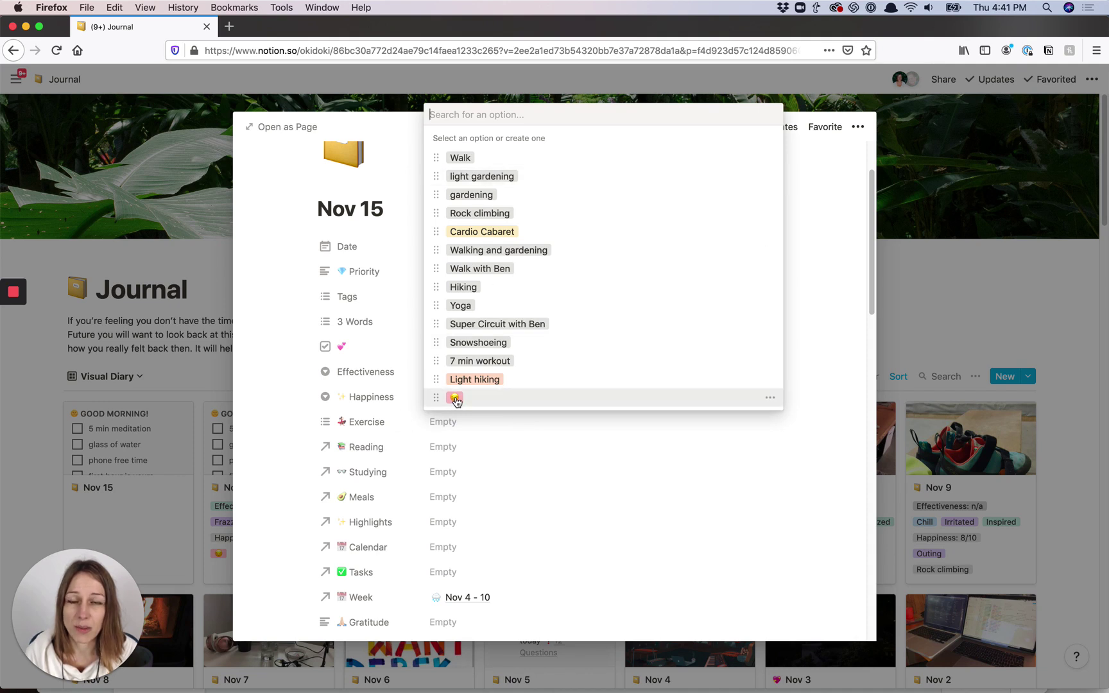
left_click(277, 459)
- Link the page "Investing in the age of anxiety with the broke millennial" to the entry's Reading property
left_click(481, 450)
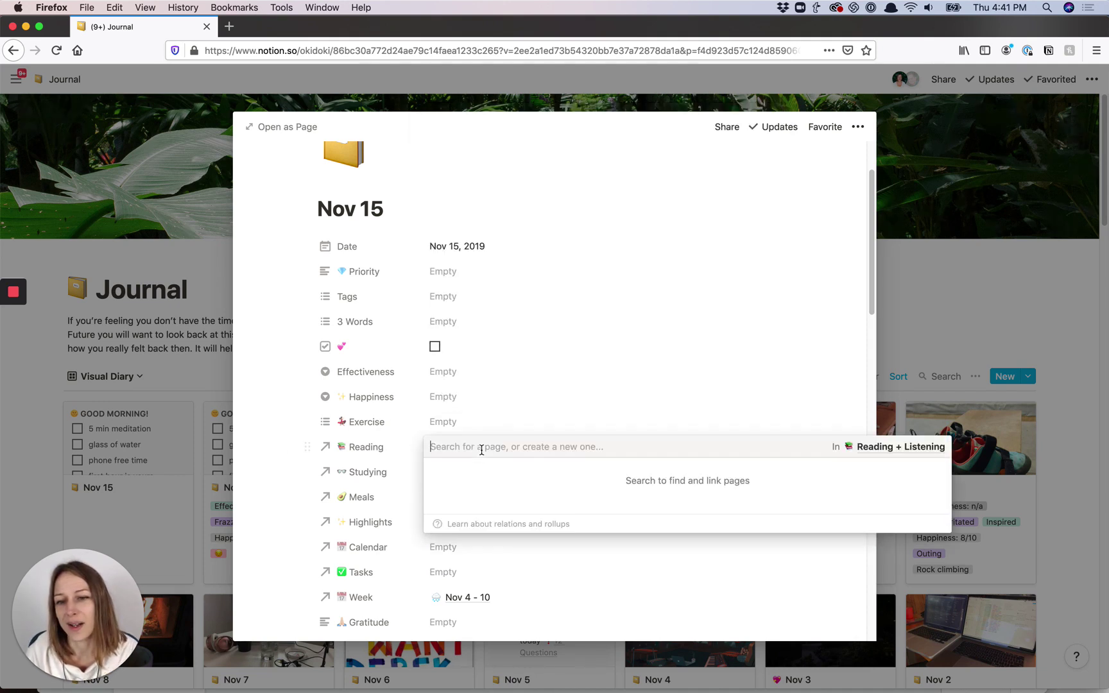
left_click(278, 460)
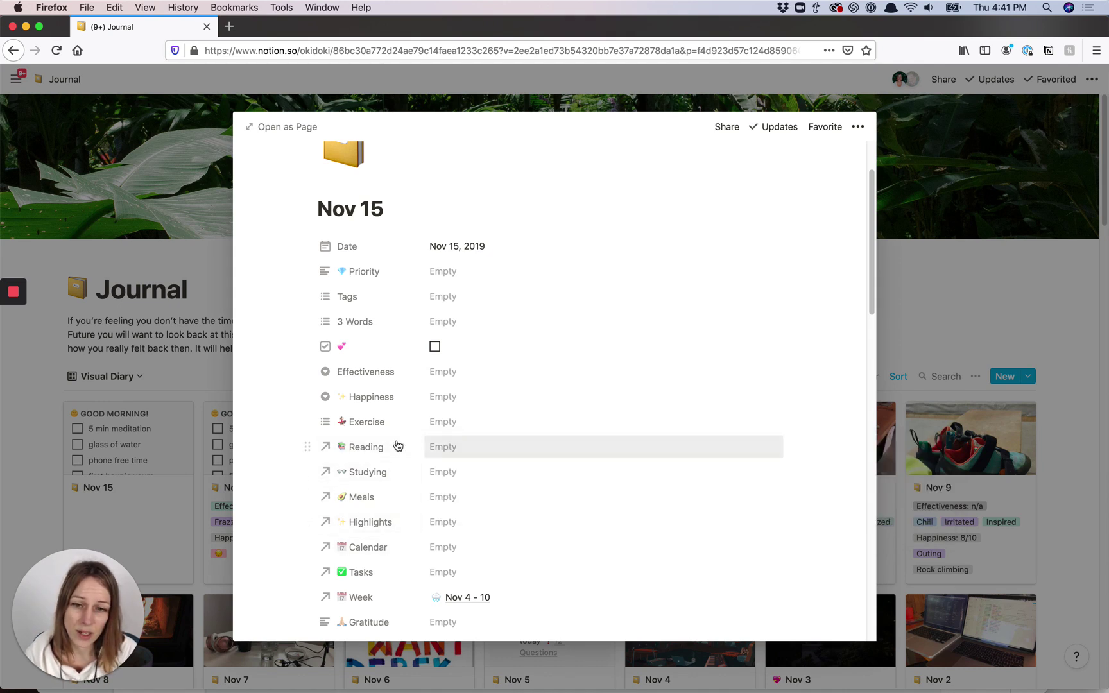
left_click(446, 451)
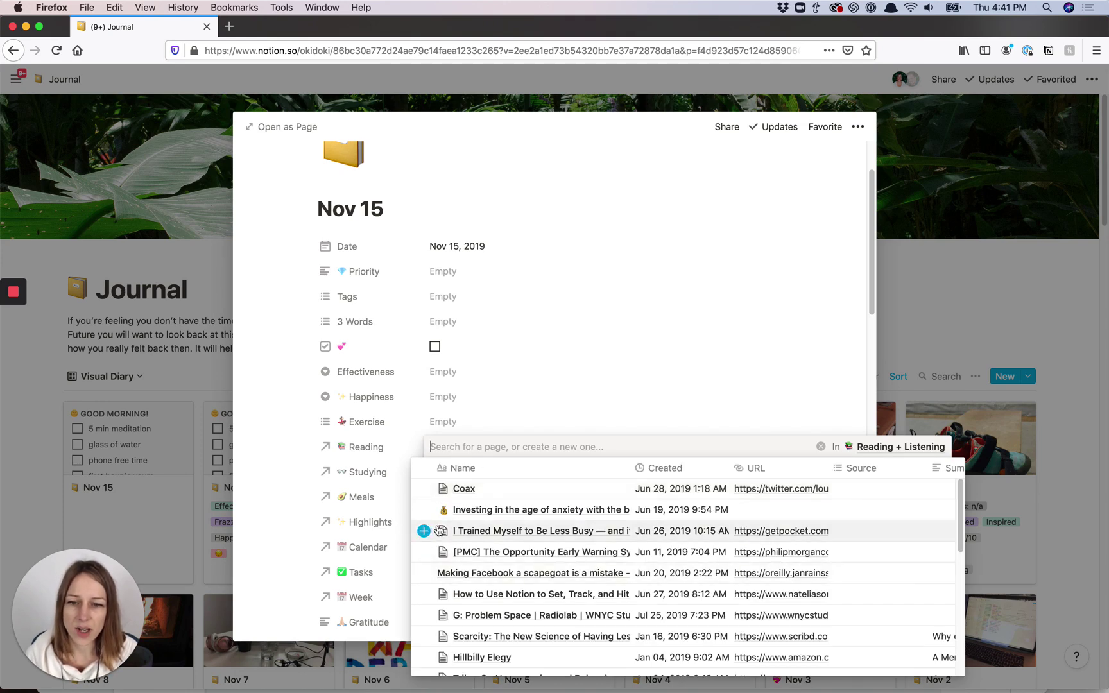
left_click(425, 511)
left_click(290, 495)
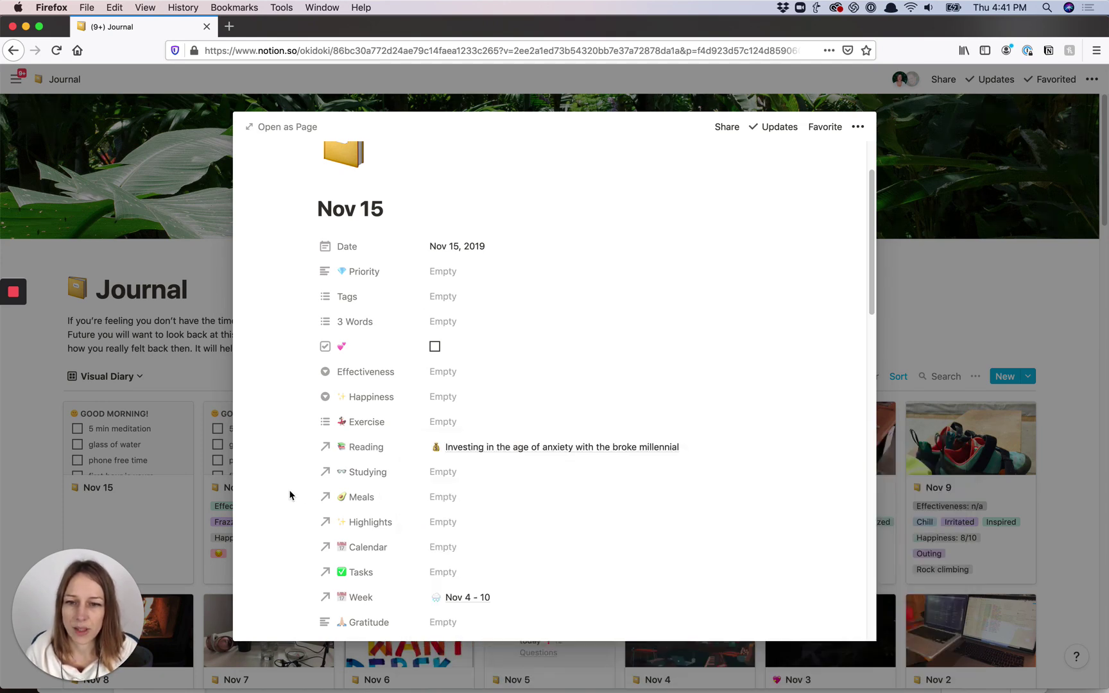
- Remove the linked page from the entry's Reading property
scroll(642, 418, "down", 4)
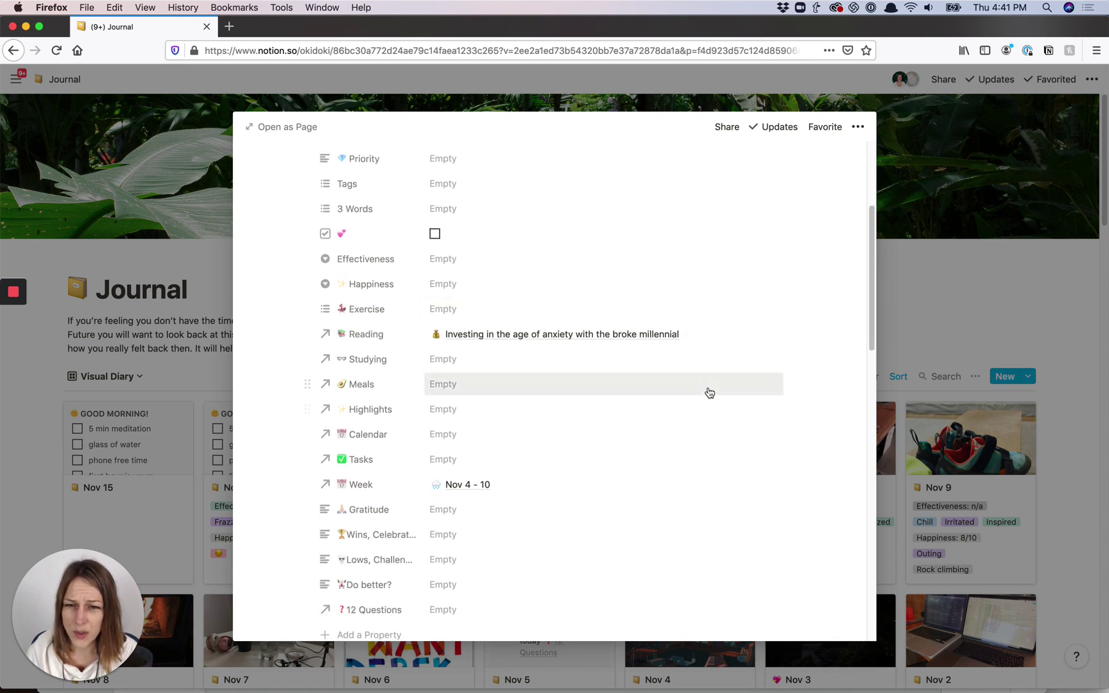
left_click(604, 335)
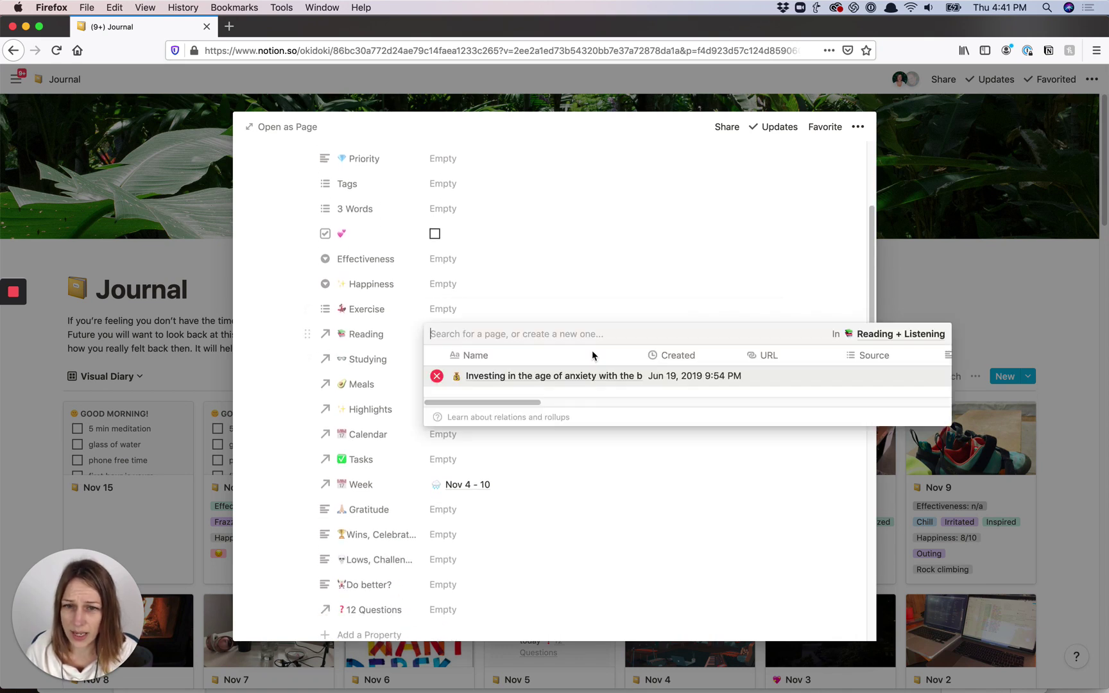
left_click(436, 376)
left_click(291, 399)
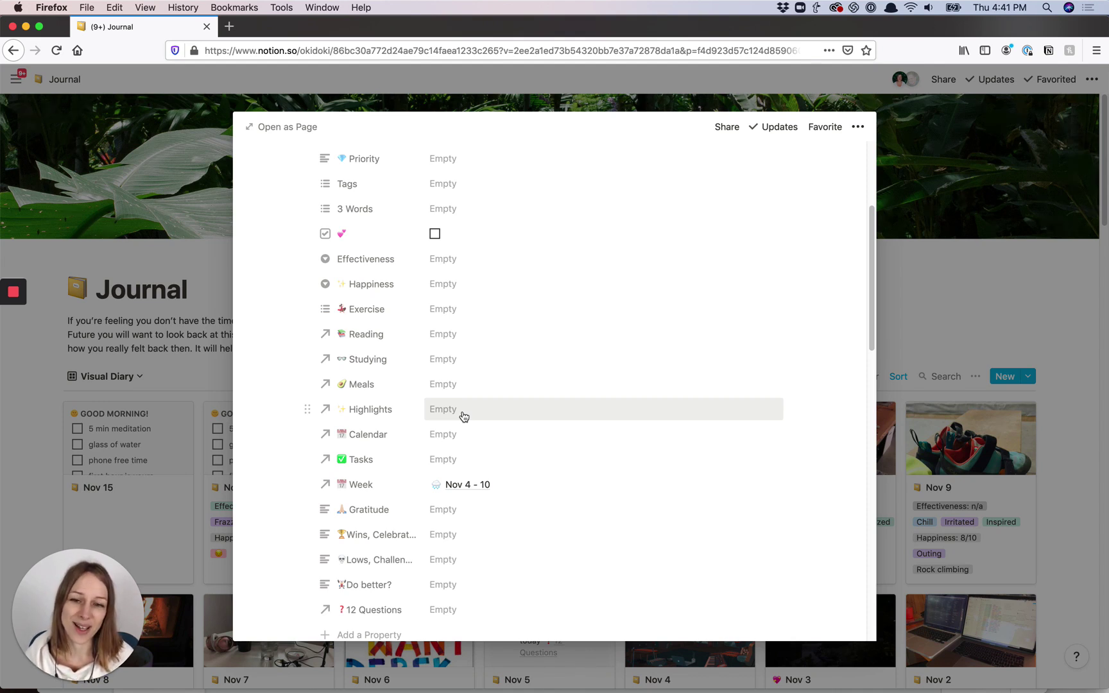
- Create a new task named "add it here" through the entry's Tasks property so that it is linked to Nov 15
scroll(475, 410, "down", 2)
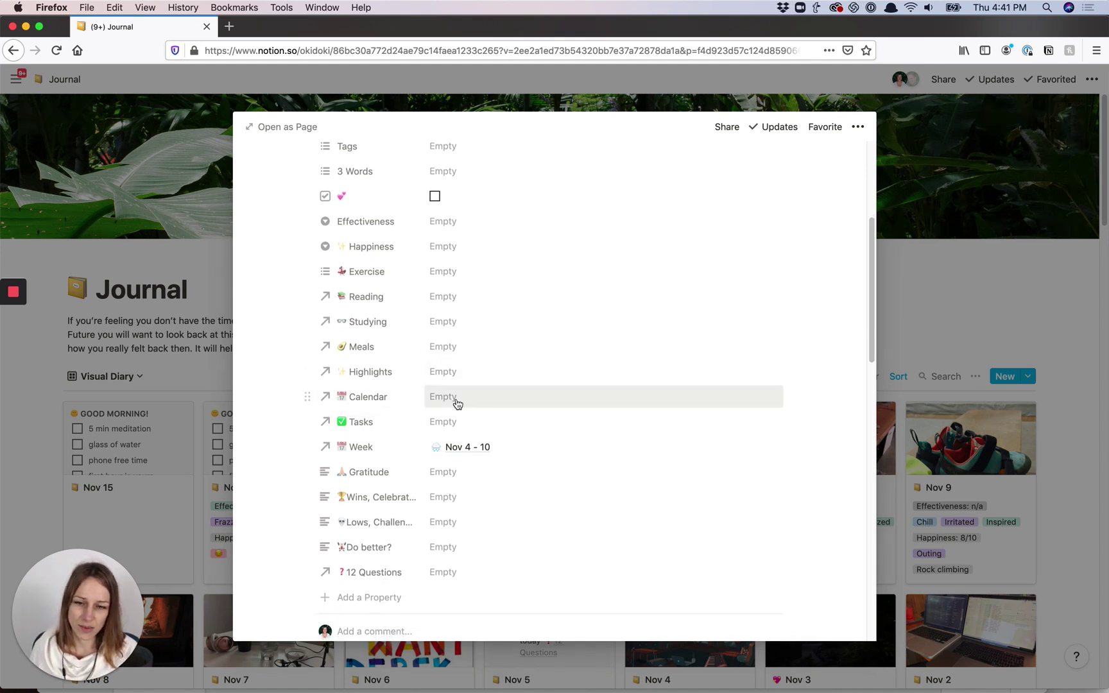
left_click(454, 424)
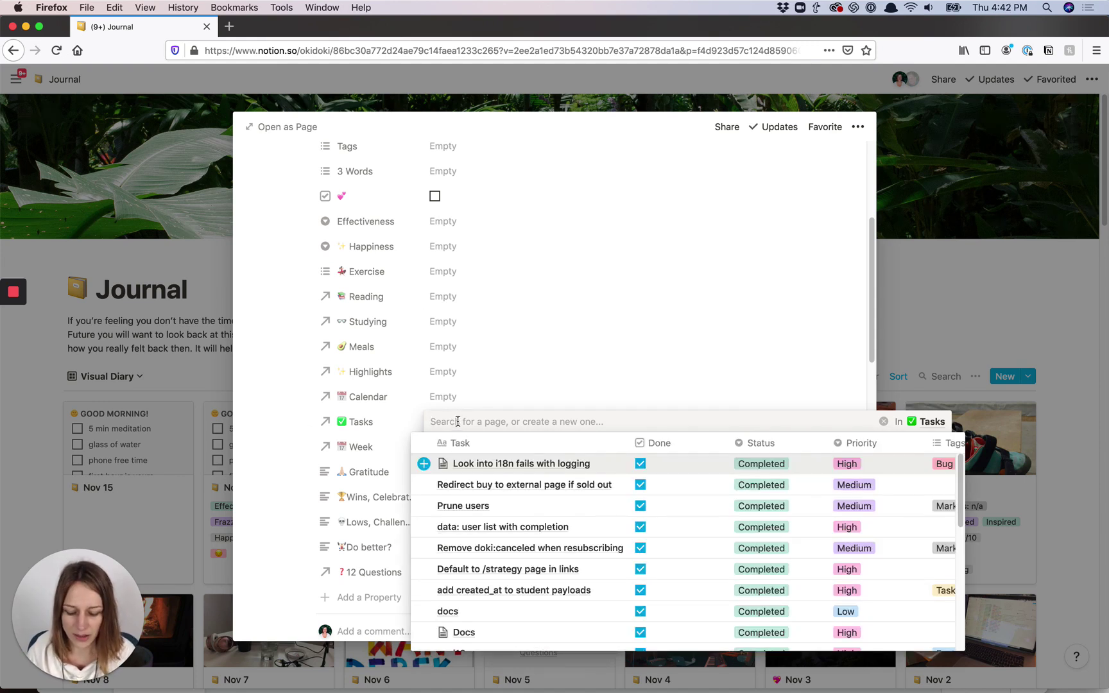
type("add it here")
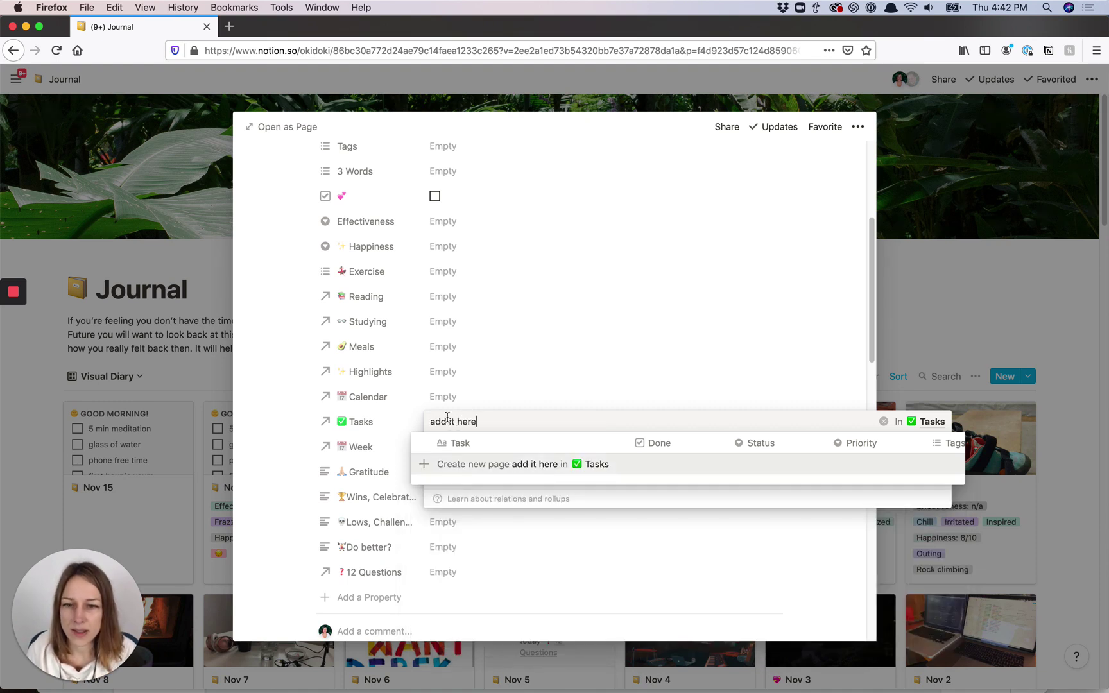
left_click(523, 467)
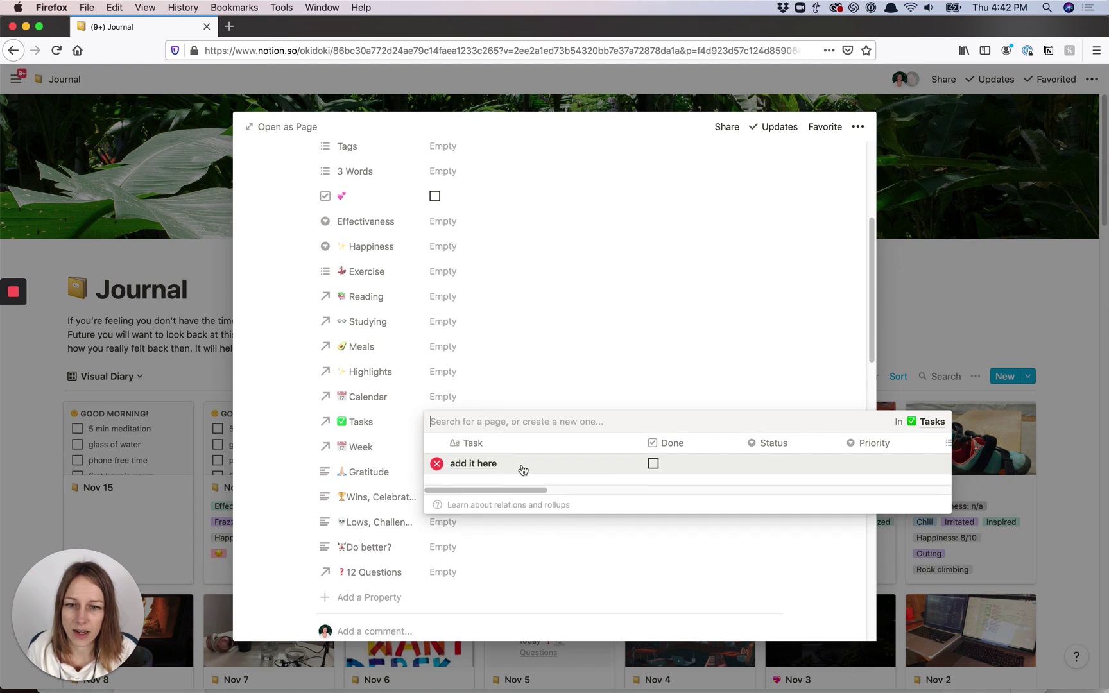
left_click(279, 449)
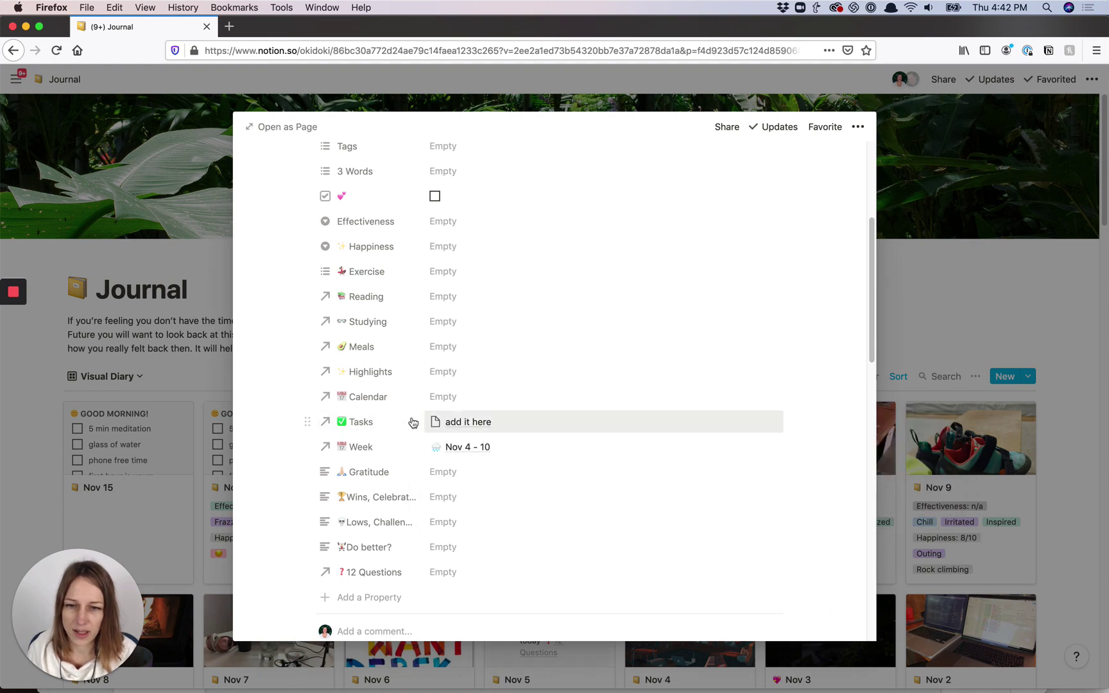
- Open the "add it here" task page and apply the Oki Doki task template to it
left_click(478, 424)
left_click(481, 467)
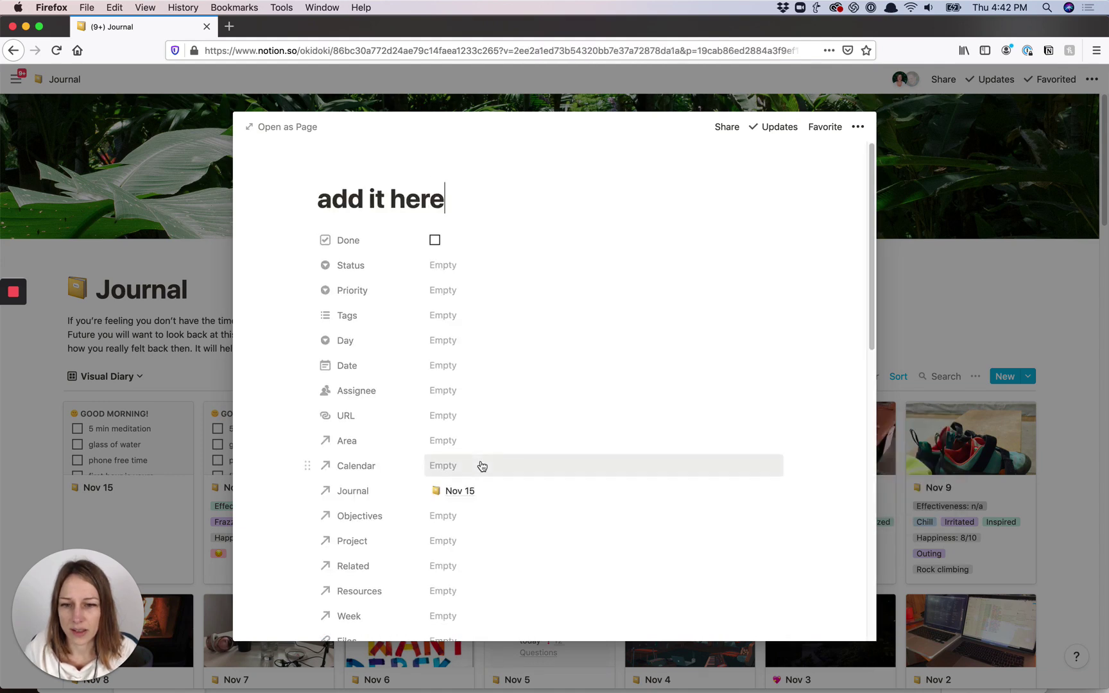
scroll(480, 464, "down", 10)
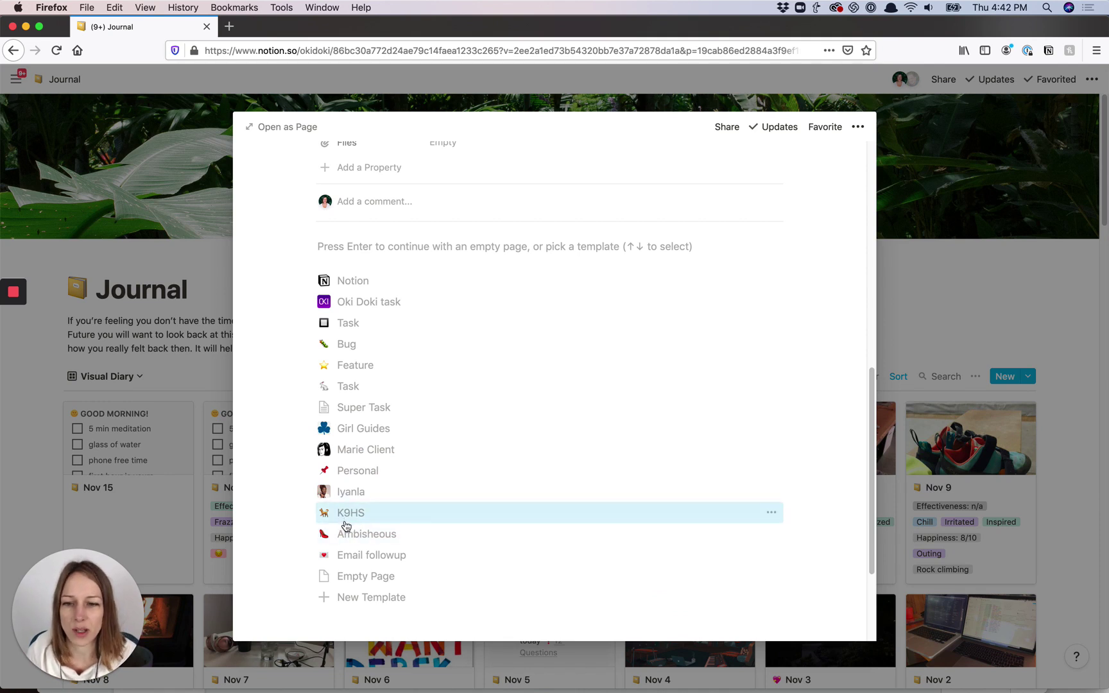
left_click(372, 305)
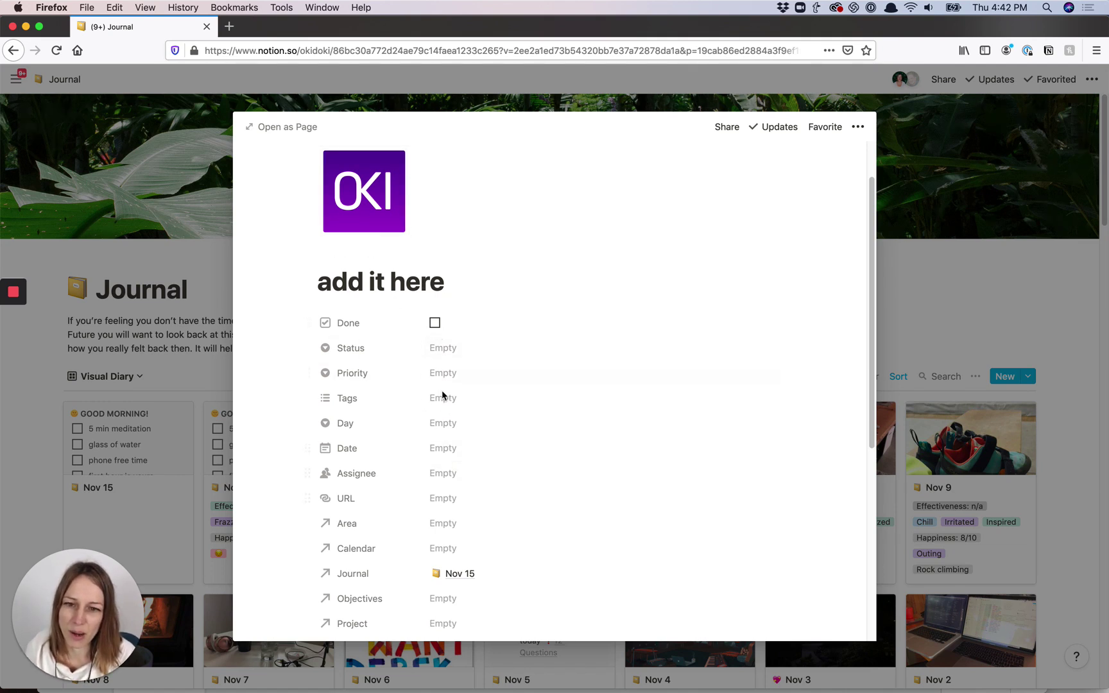
- Go back to the Nov 15 entry through the task's Journal relation
scroll(450, 549, "up", 2)
scroll(457, 557, "down", 4)
left_click(461, 421)
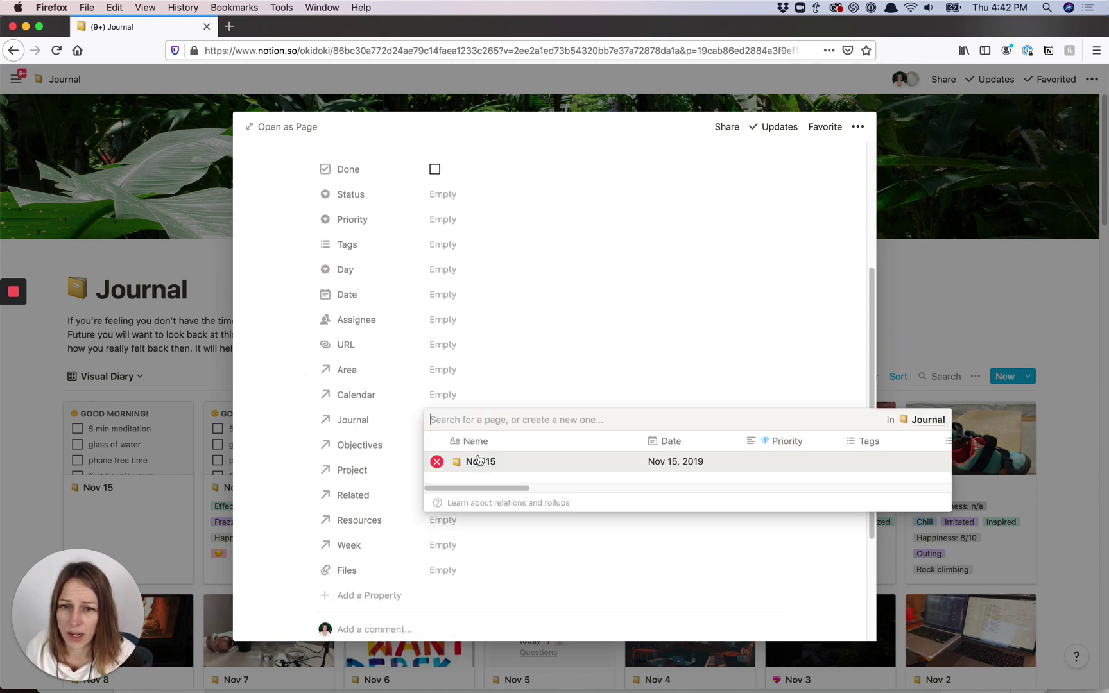
left_click(482, 462)
- Unlink the "add it here" task from the Nov 15 entry's Tasks property
scroll(479, 508, "down", 5)
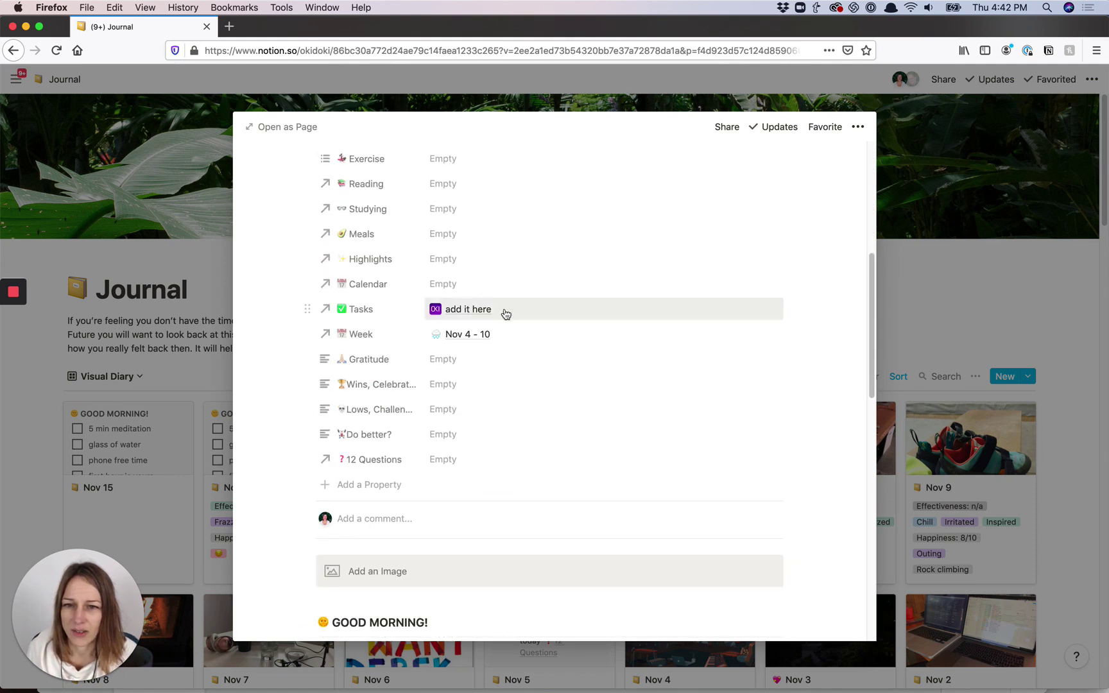
left_click(553, 309)
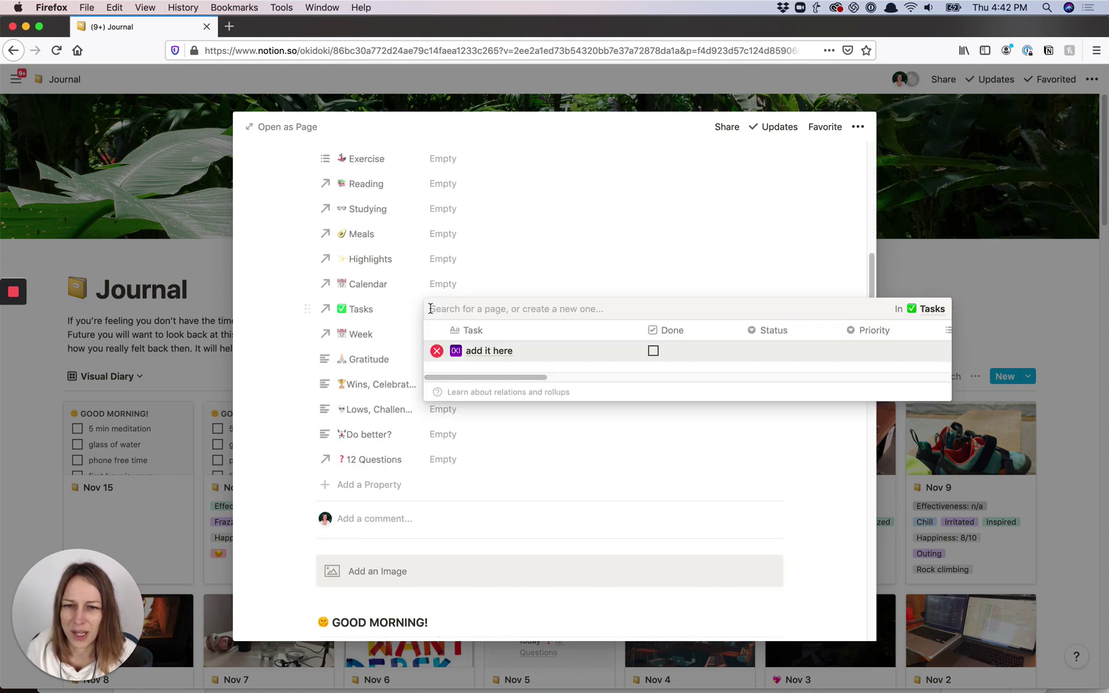
left_click(437, 351)
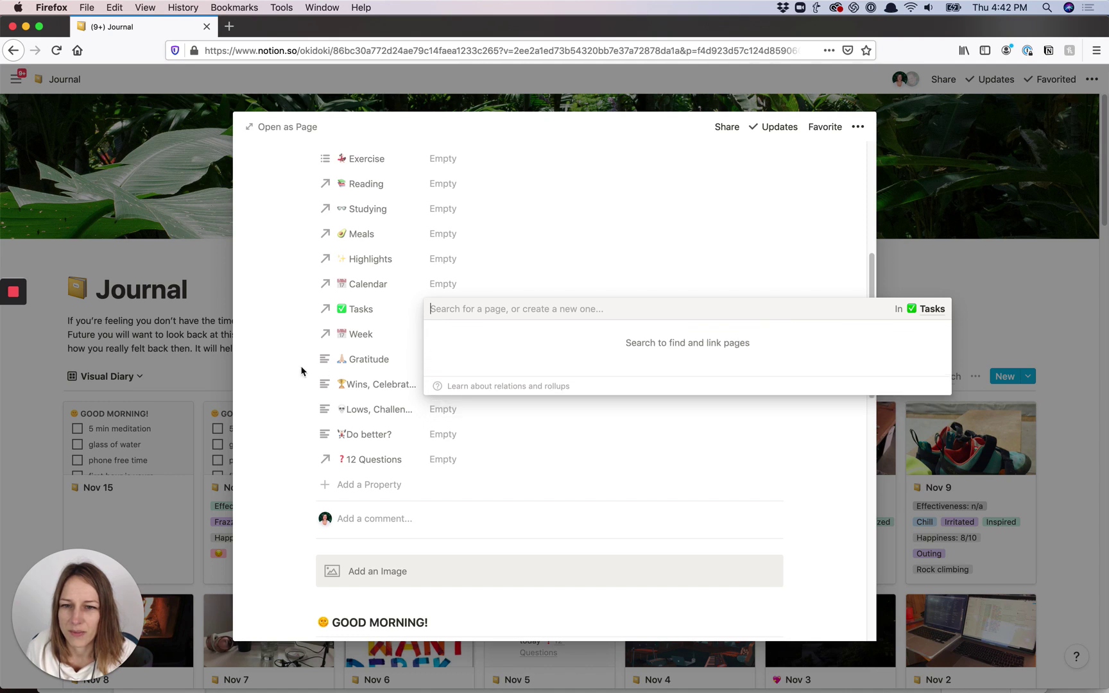
left_click(302, 372)
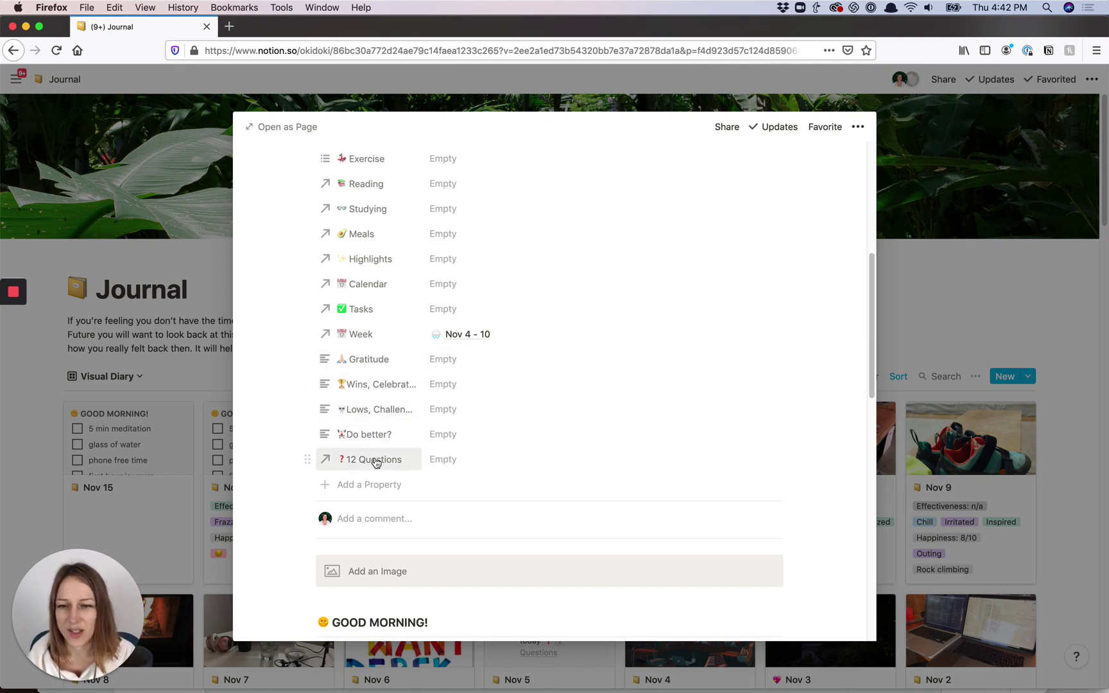
- Link the question What is “the good life”? to the Nov 15 entry through its 12 Questions property
left_click(473, 467)
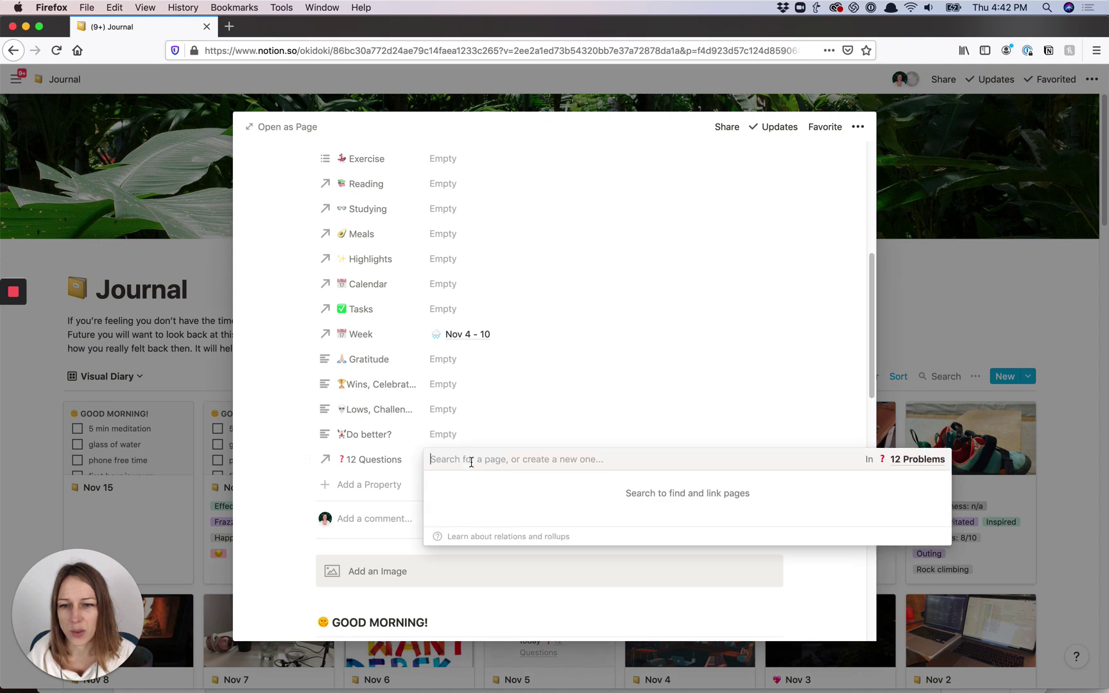
left_click(274, 499)
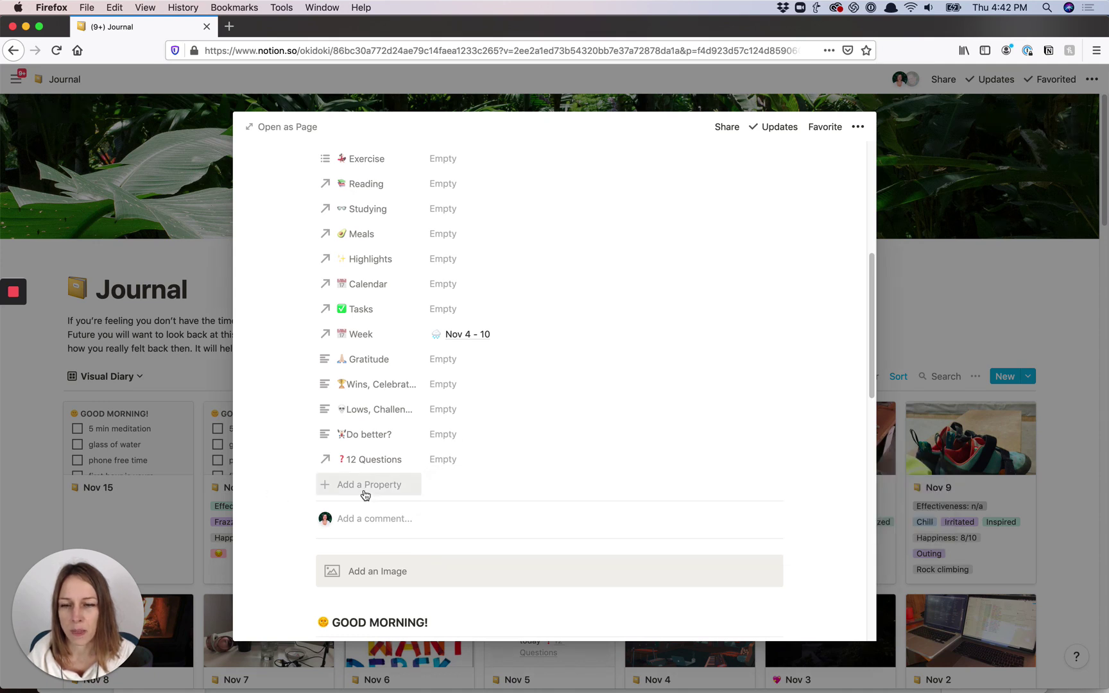
left_click(453, 462)
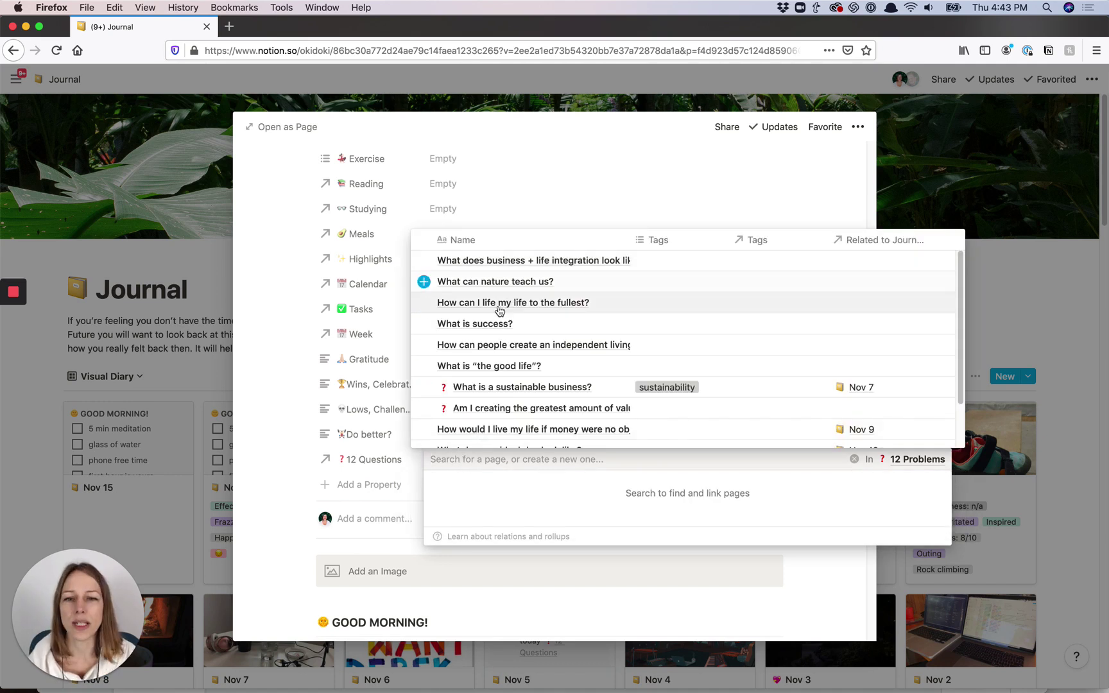
scroll(488, 325, "down", 2)
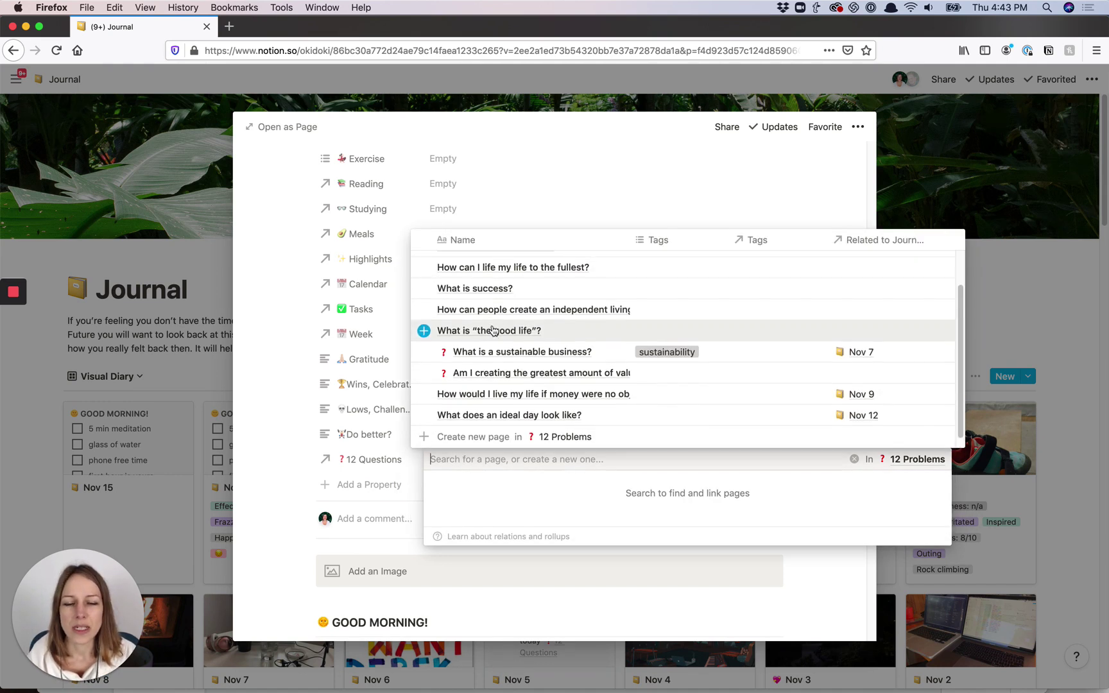
scroll(493, 331, "up", 2)
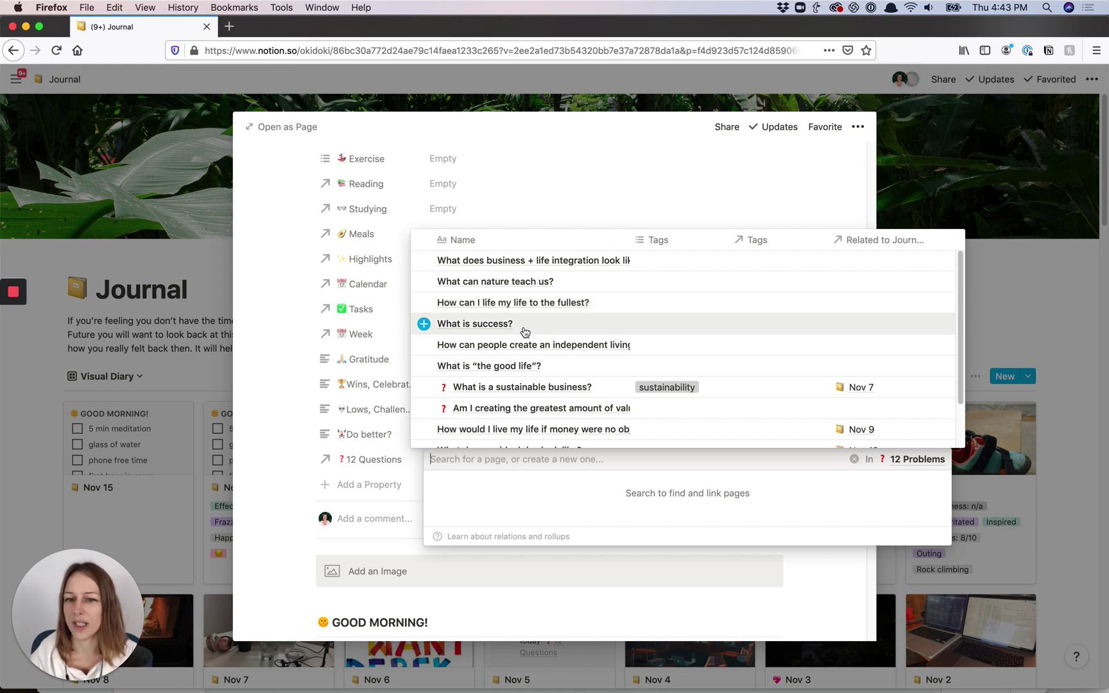
left_click(423, 366)
key("Escape")
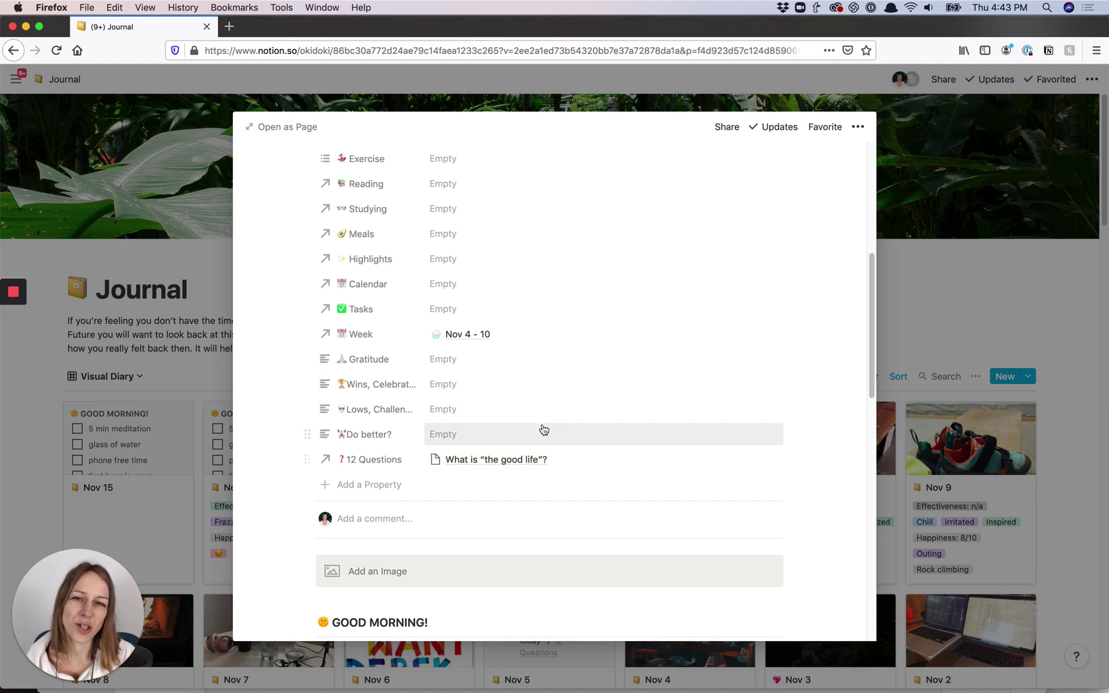
- Check off 5 min meditation, glass of water and phone free time under the Nov 15 entry's GOOD MORNING! heading
scroll(571, 460, "down", 5)
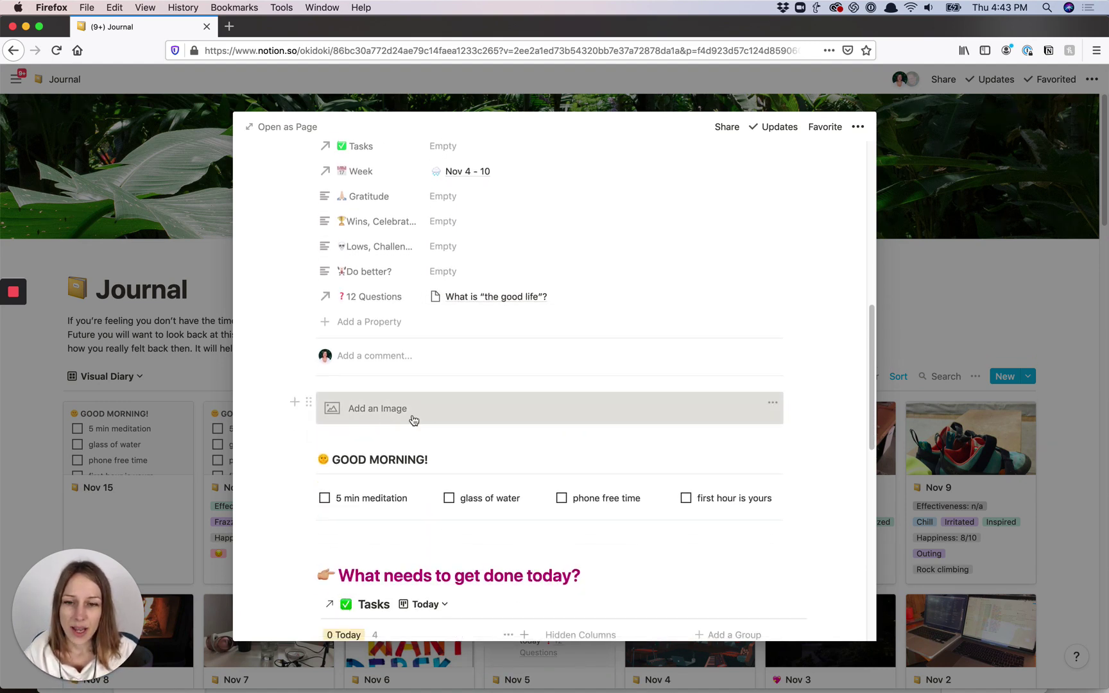
scroll(403, 422, "down", 2)
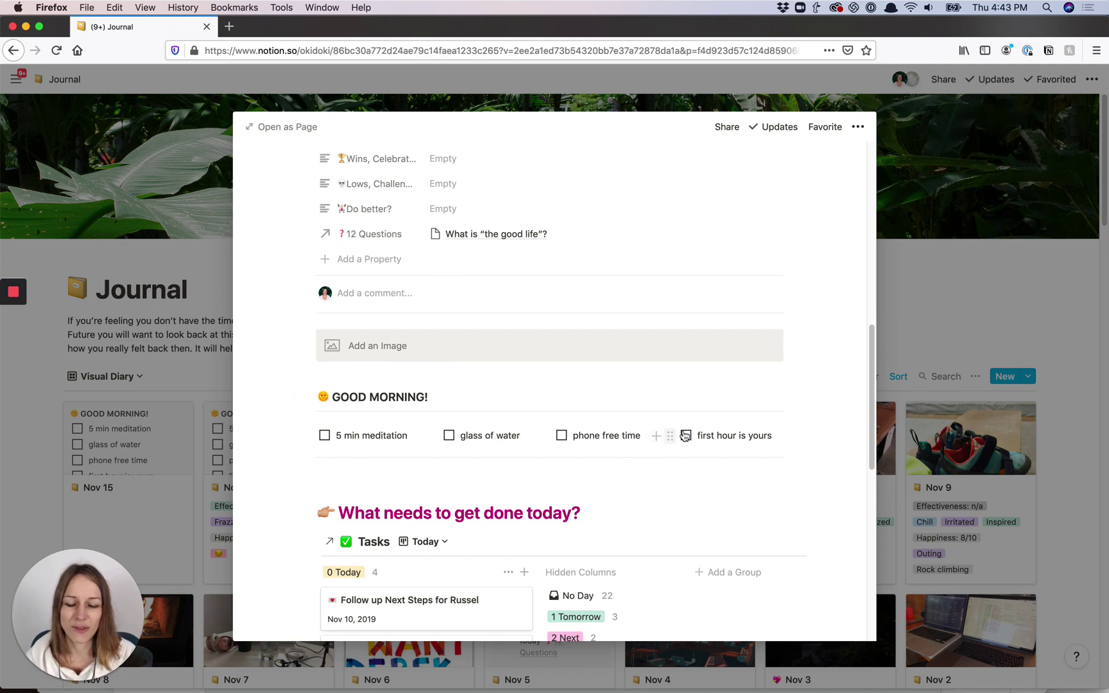
left_click(325, 435)
left_click(449, 436)
left_click(562, 436)
- Set the Date filter of the entry's embedded Tasks board to the exact date Nov 15, 2019
scroll(577, 469, "down", 5)
scroll(577, 469, "down", 2)
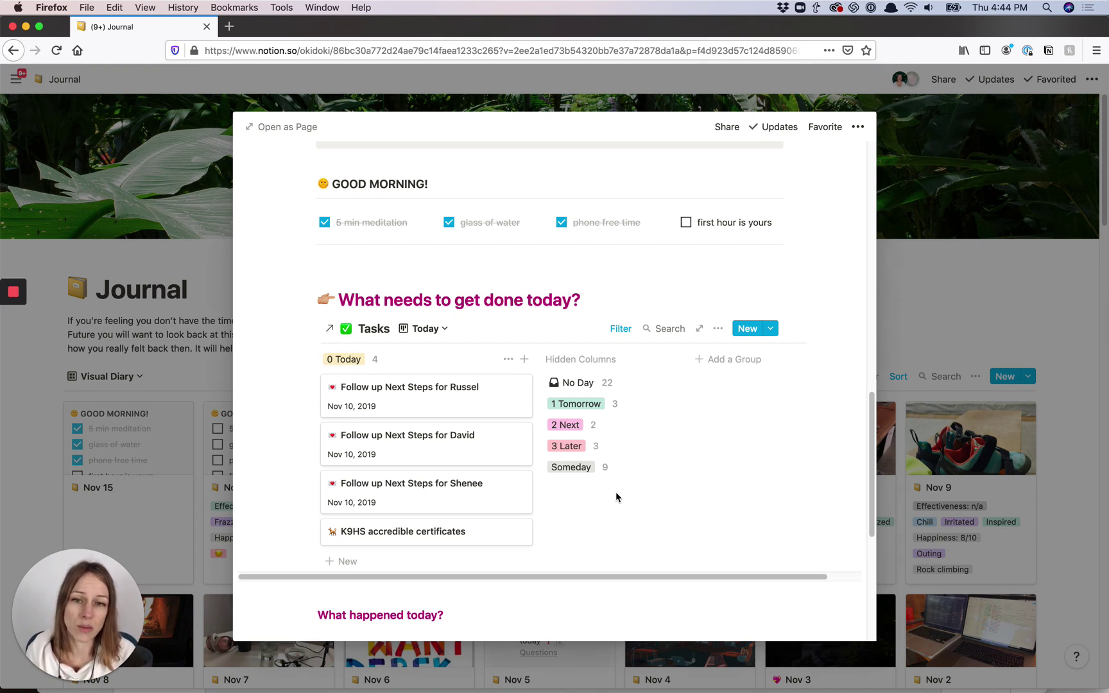
scroll(616, 491, "down", 1)
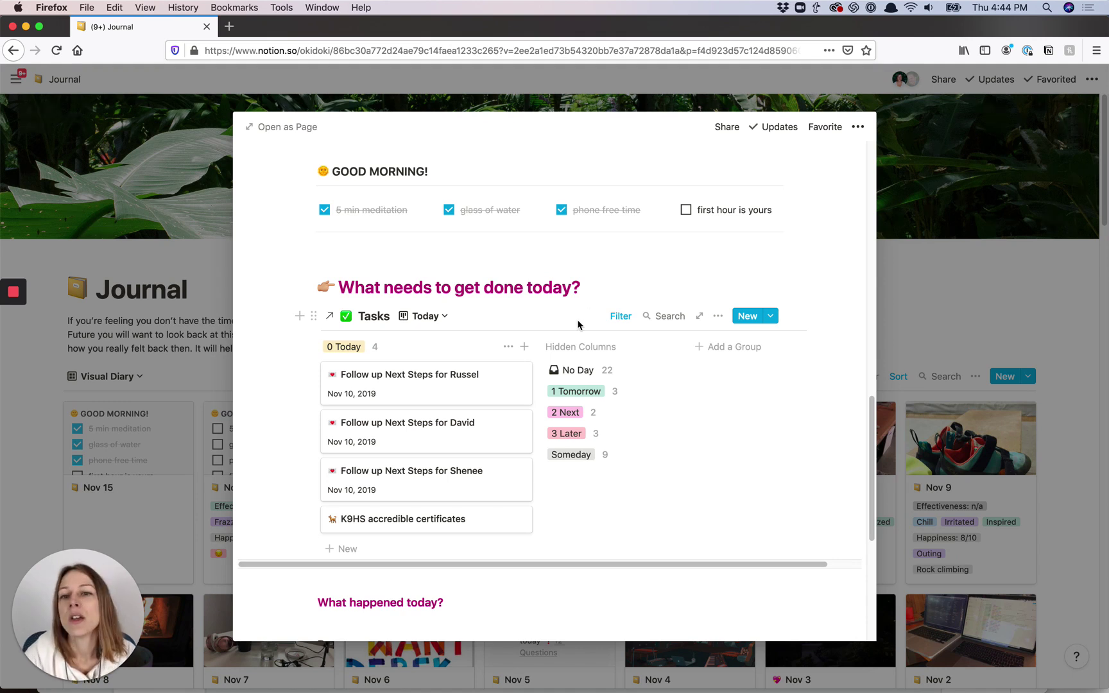
scroll(578, 323, "up", 3)
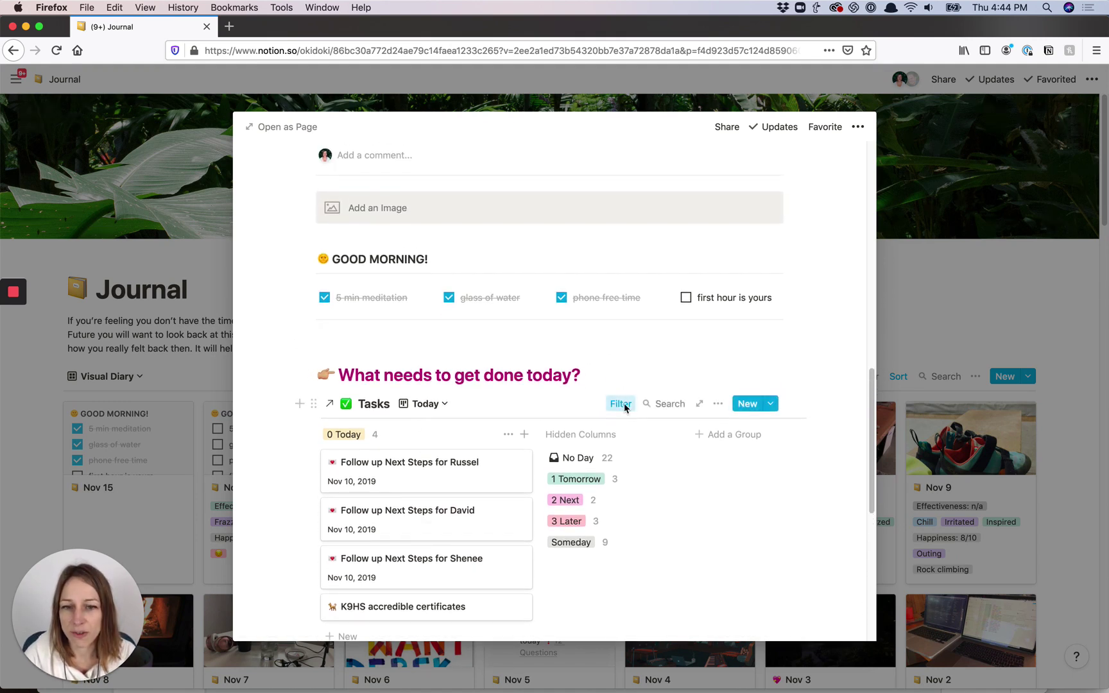
left_click(623, 405)
left_click(688, 460)
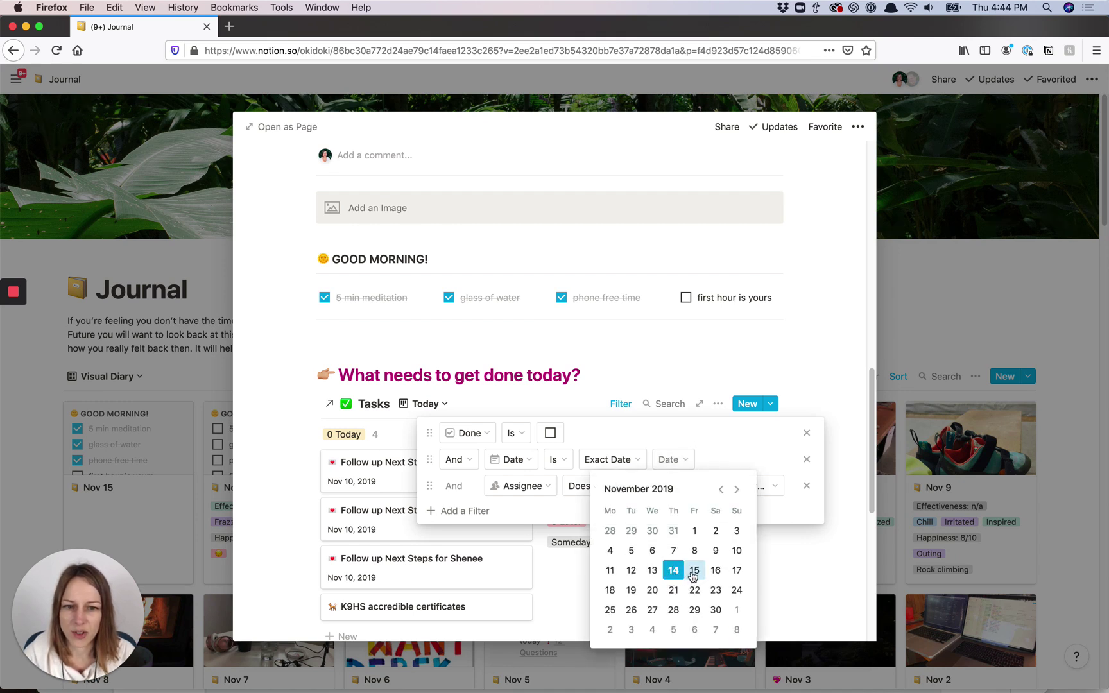
left_click(693, 573)
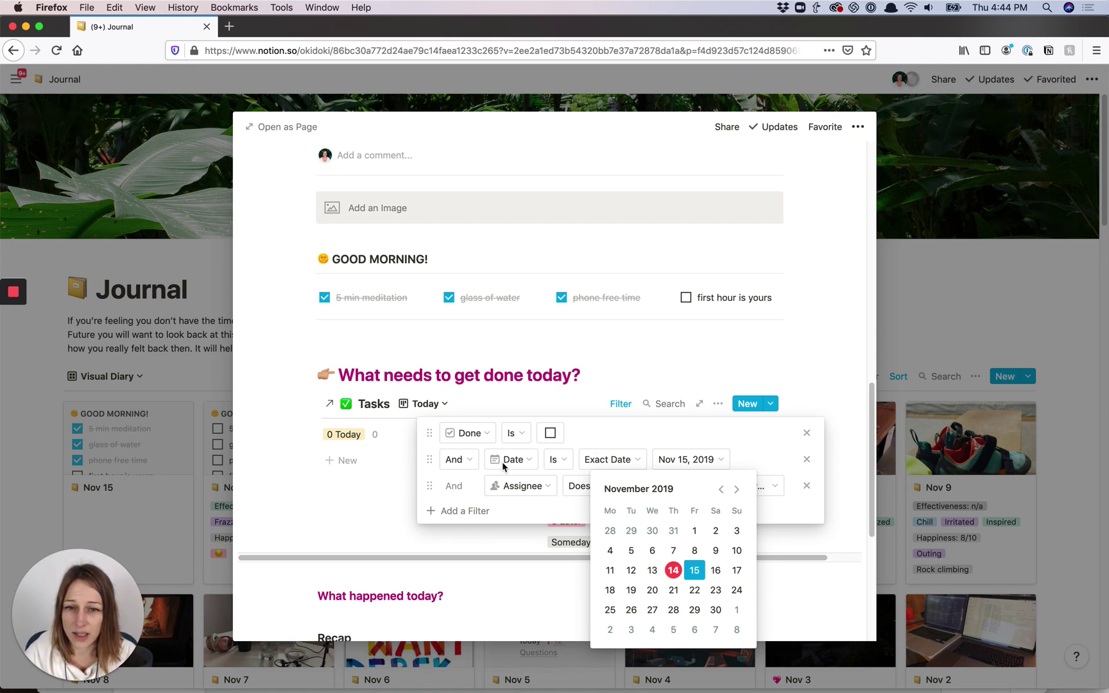
left_click(738, 460)
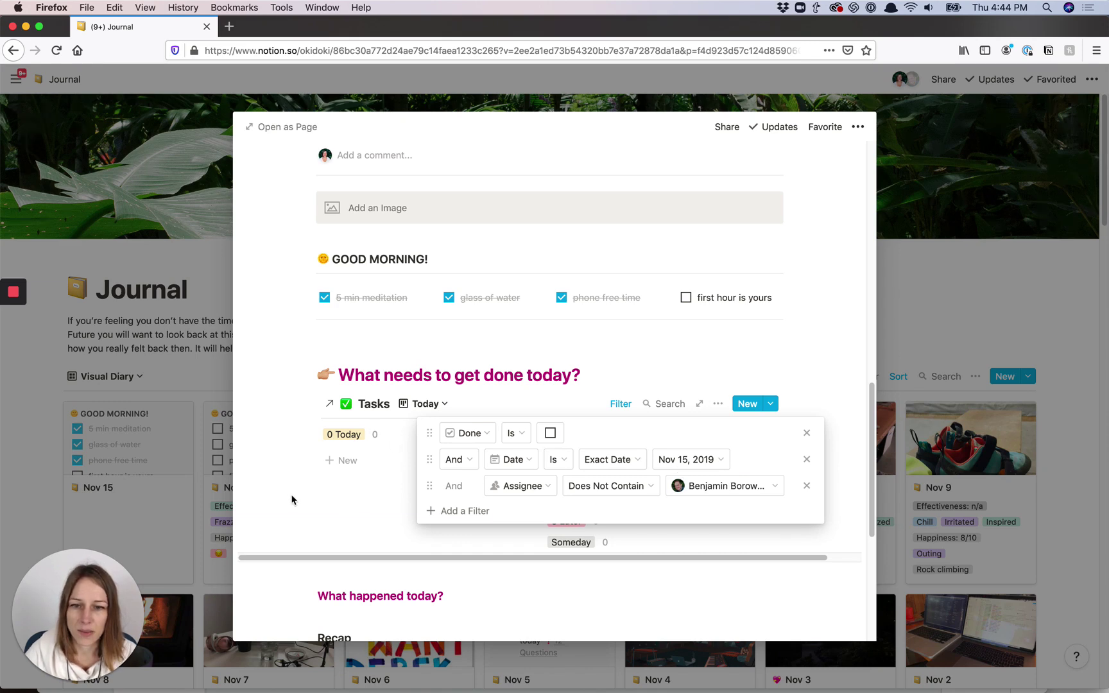
left_click(313, 483)
- Add a task named "Do this thing" to the Today column of the entry's Tasks board
scroll(341, 399, "down", 4)
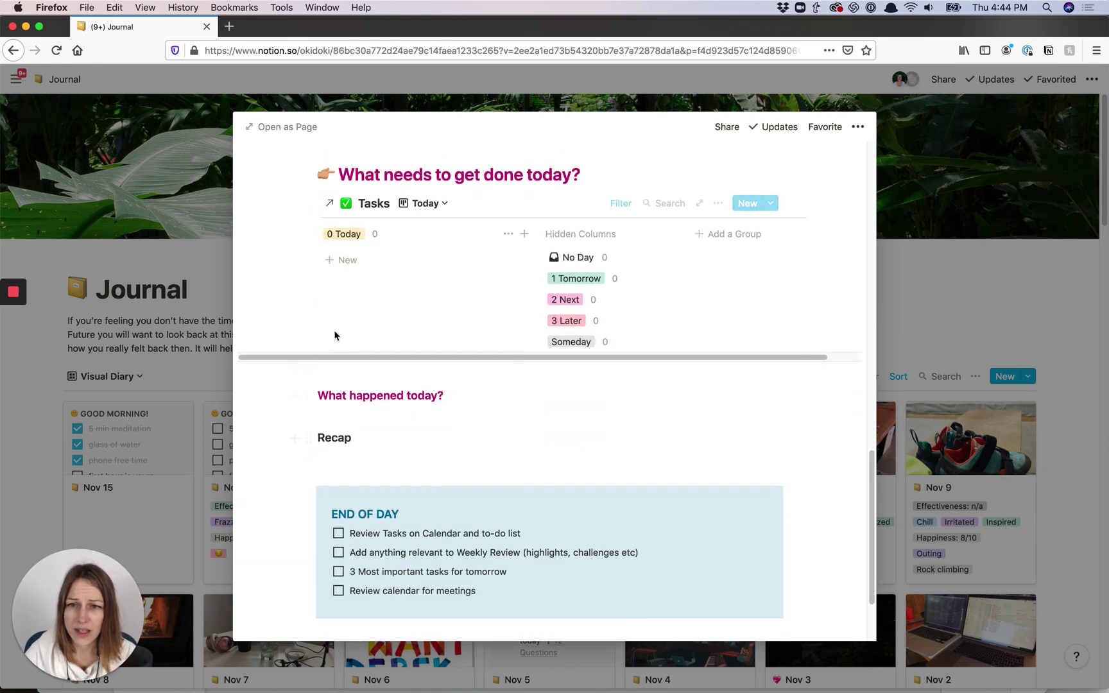
scroll(347, 327, "up", 1)
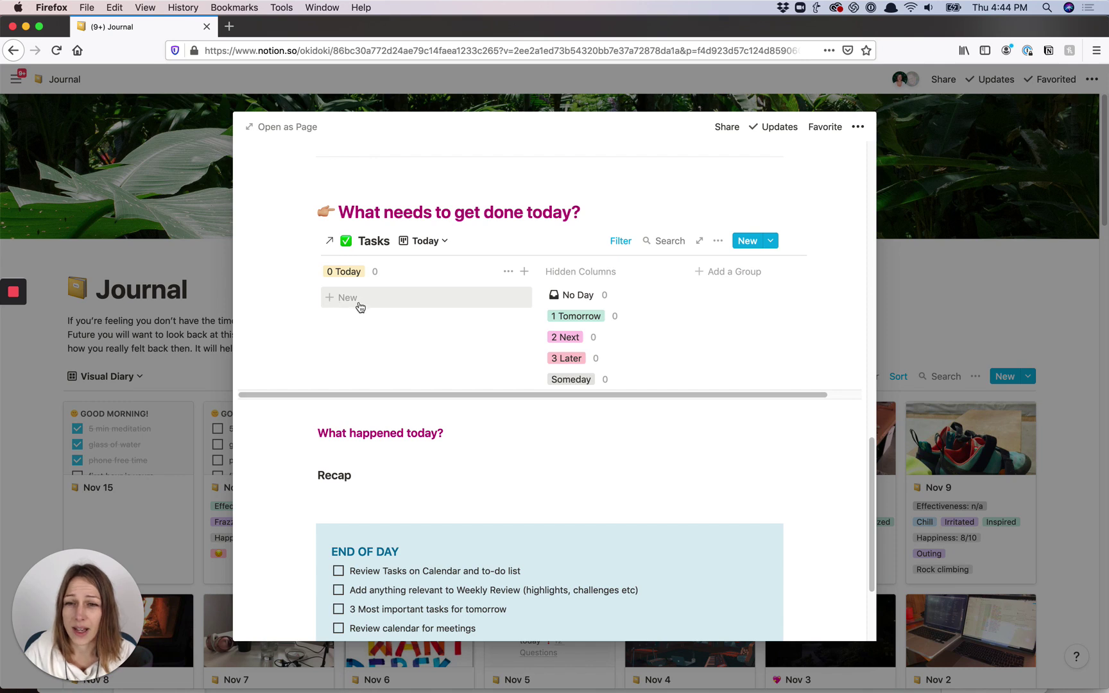
left_click(360, 298)
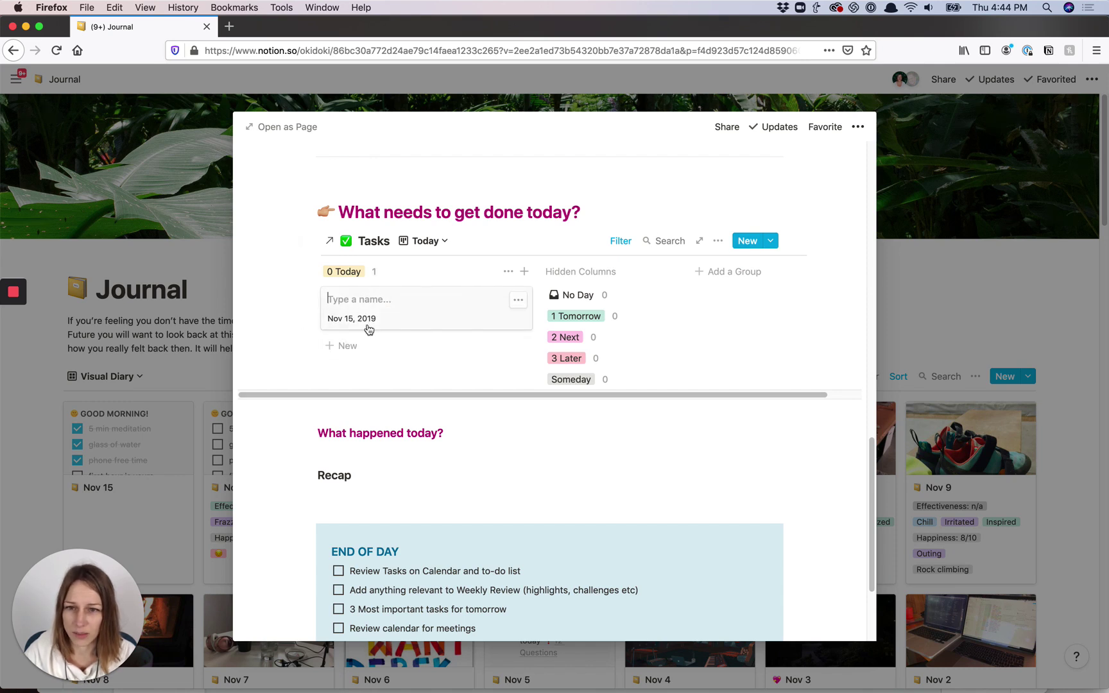
type("Do this thing")
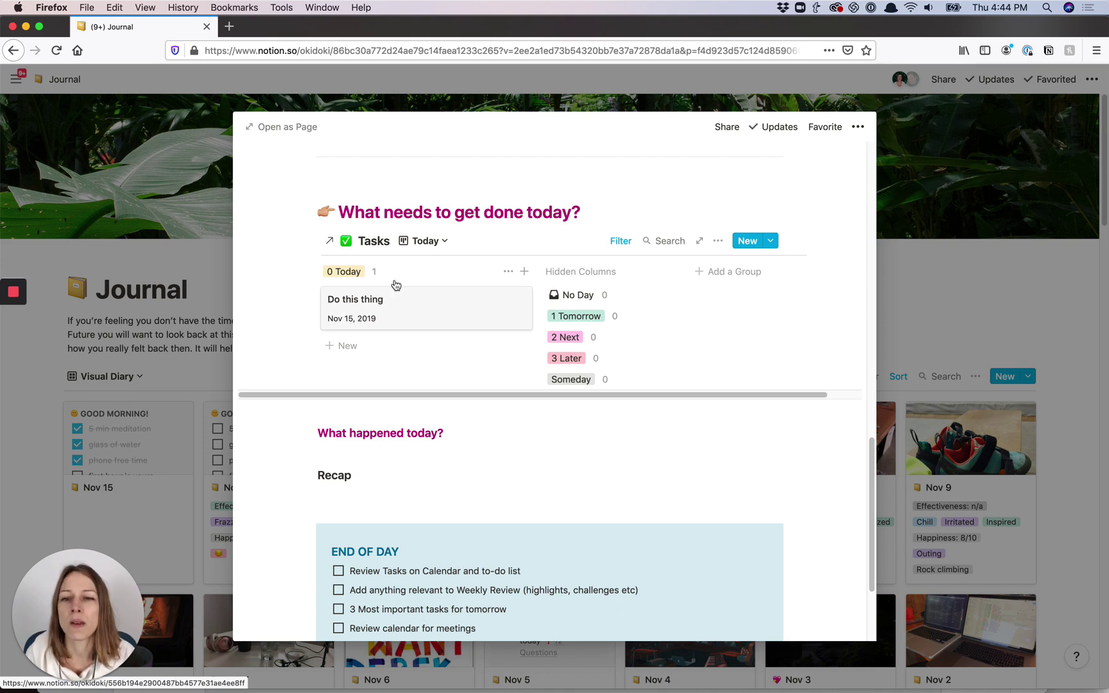
left_click(298, 287)
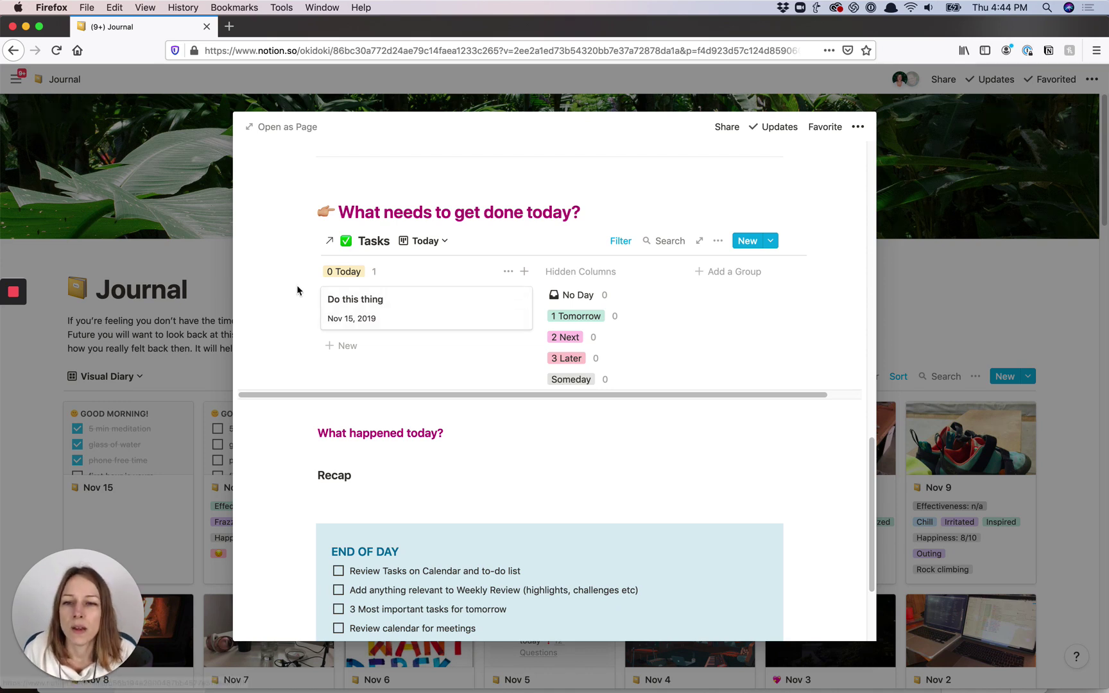
- Review the rest of the Nov 15 entry and briefly view the Nov 14 entry, returning to the Journal gallery
scroll(397, 348, "down", 1)
scroll(398, 348, "down", 2)
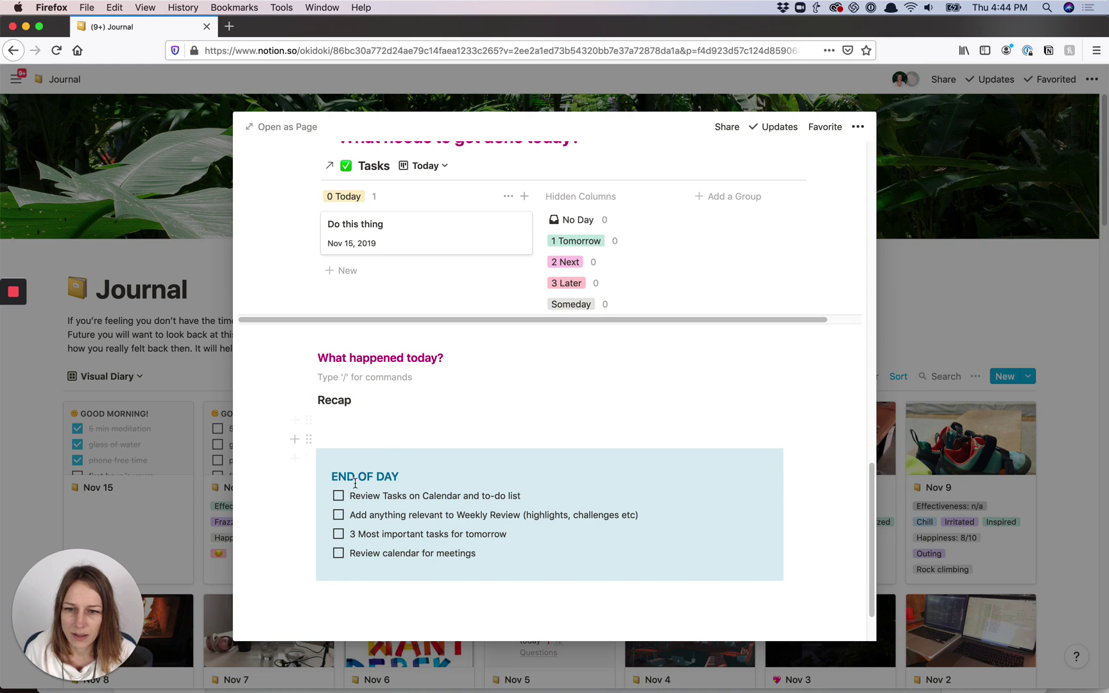
scroll(611, 449, "up", 15)
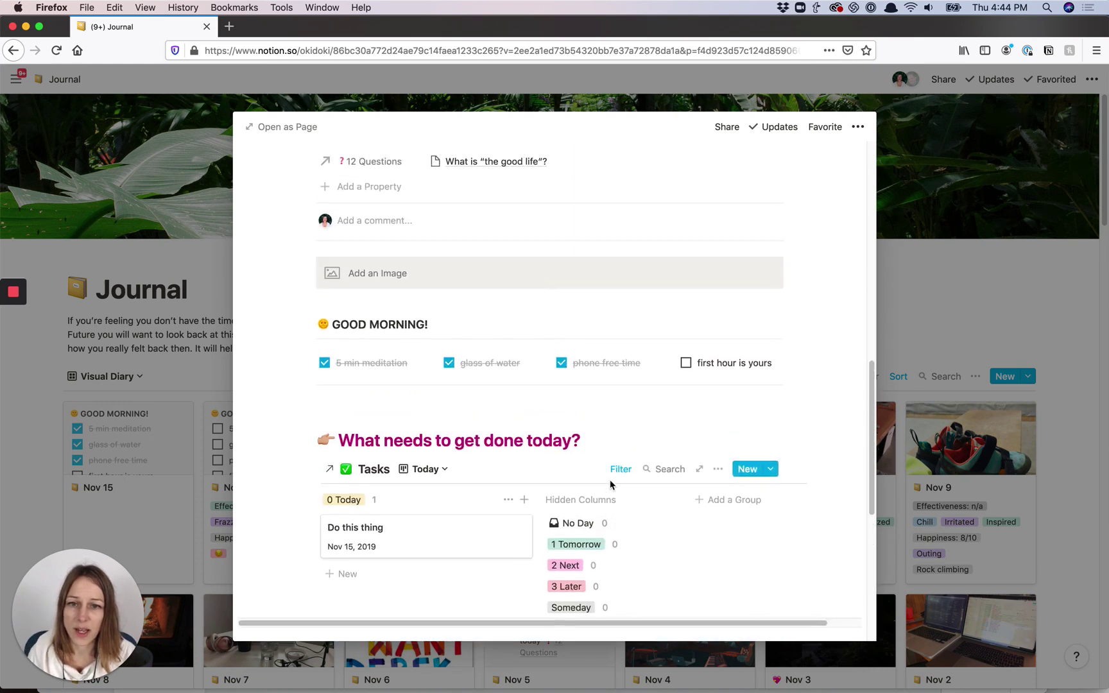
scroll(612, 482, "up", 5)
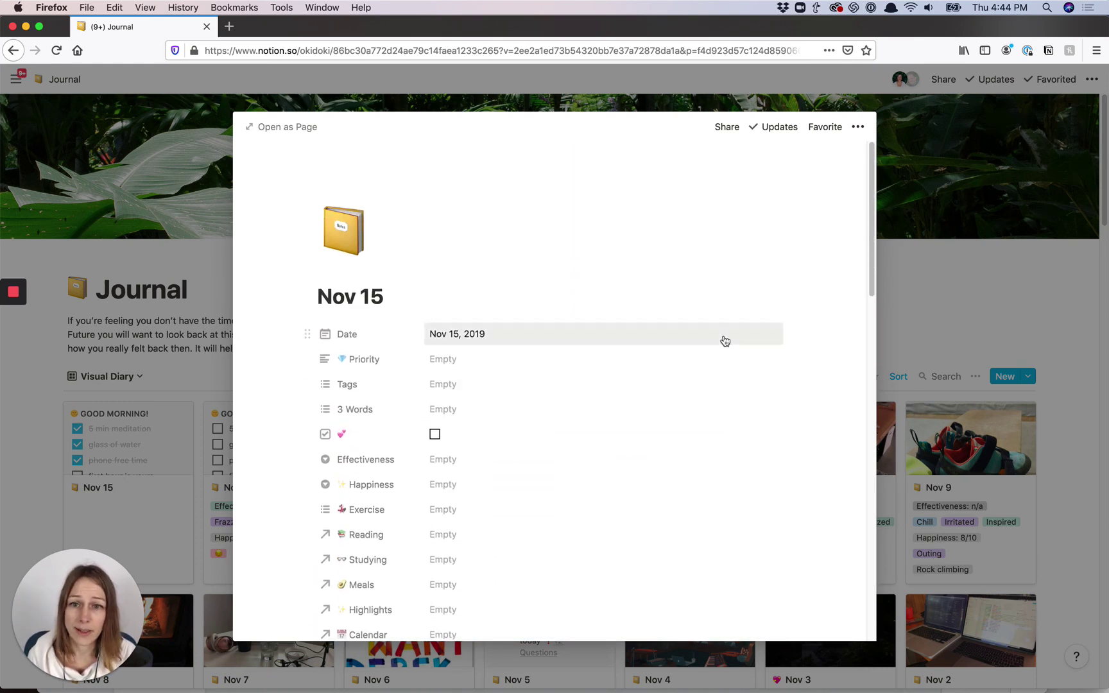
left_click(908, 283)
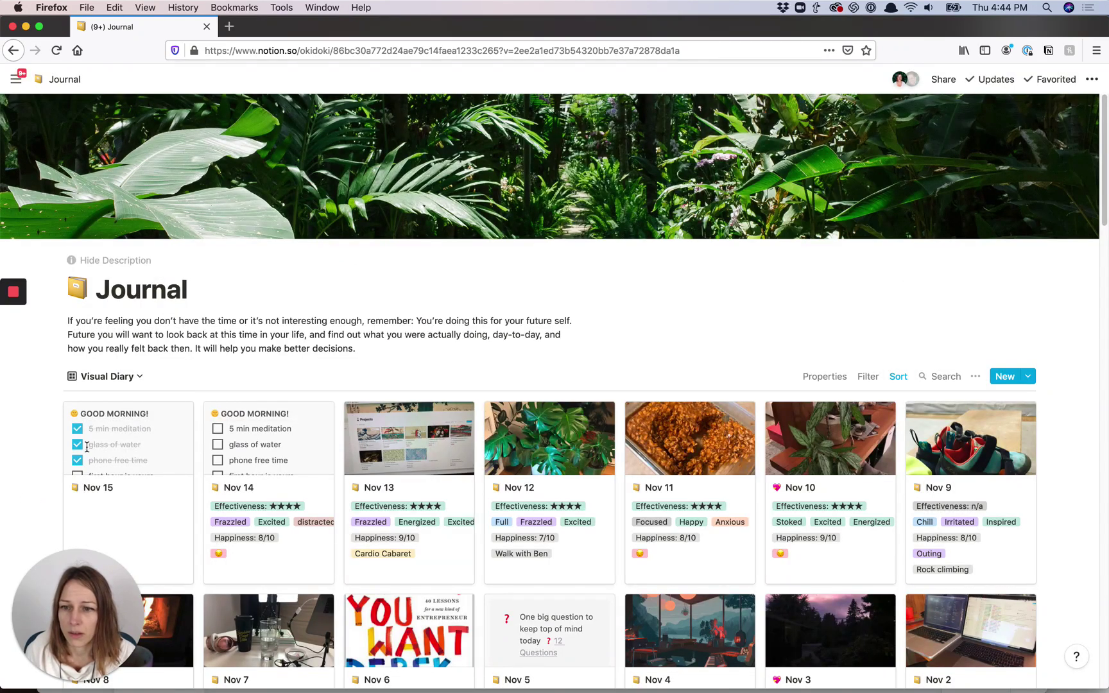
left_click(291, 460)
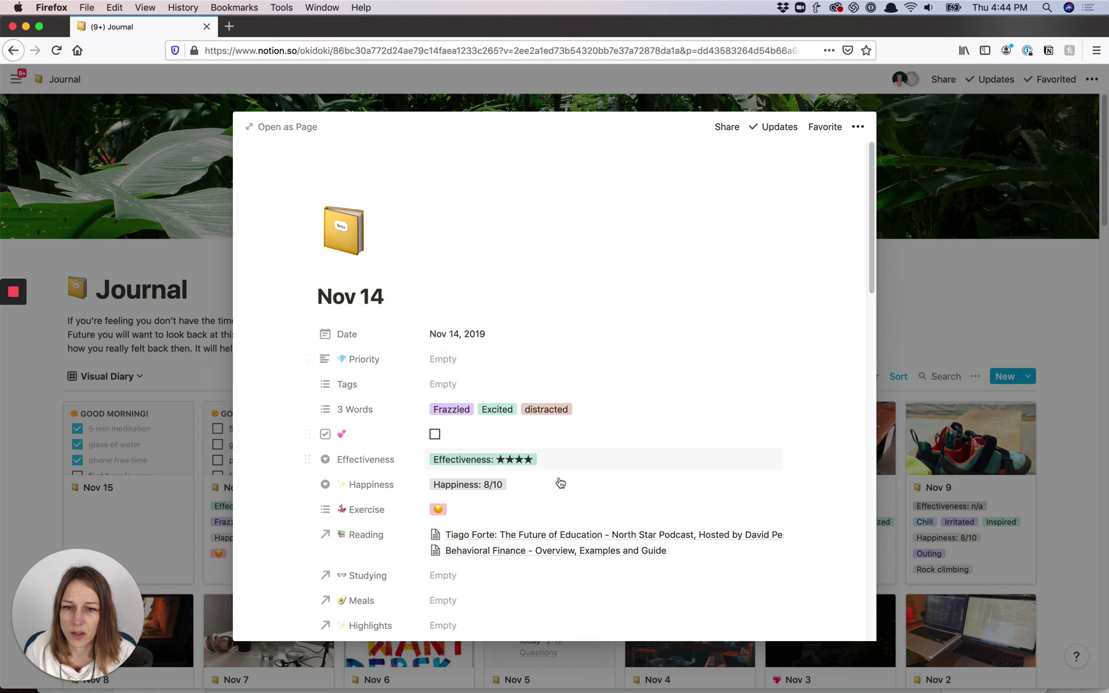
left_click(950, 302)
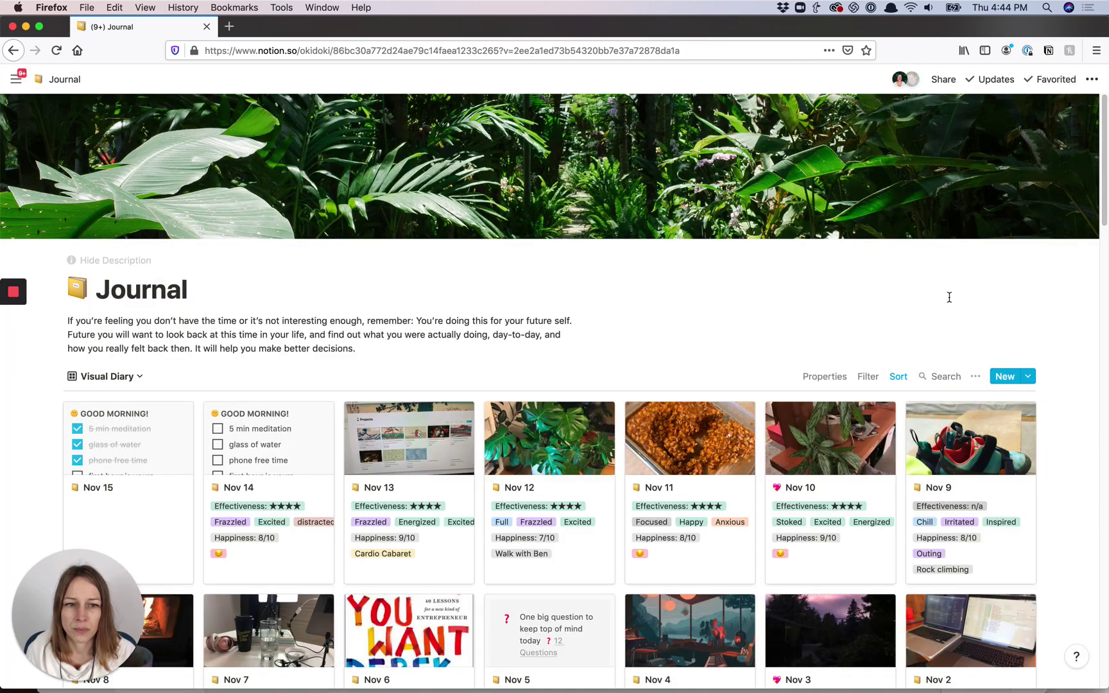
- Open the Journal database's Weekend template for editing
scroll(945, 297, "down", 1)
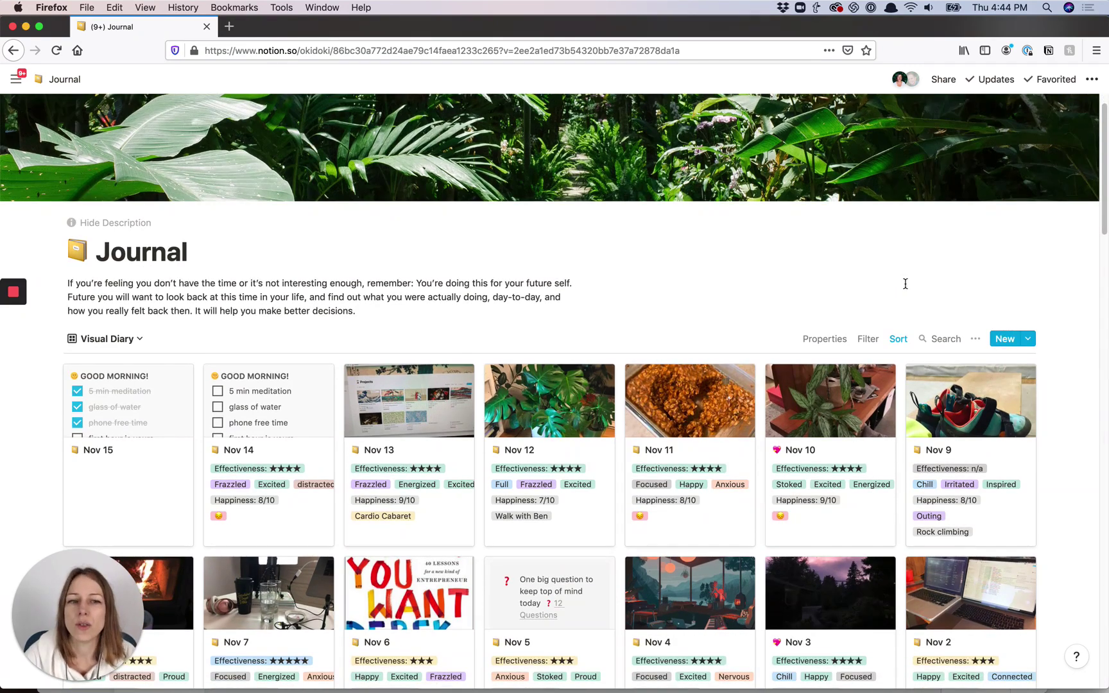
left_click(1028, 338)
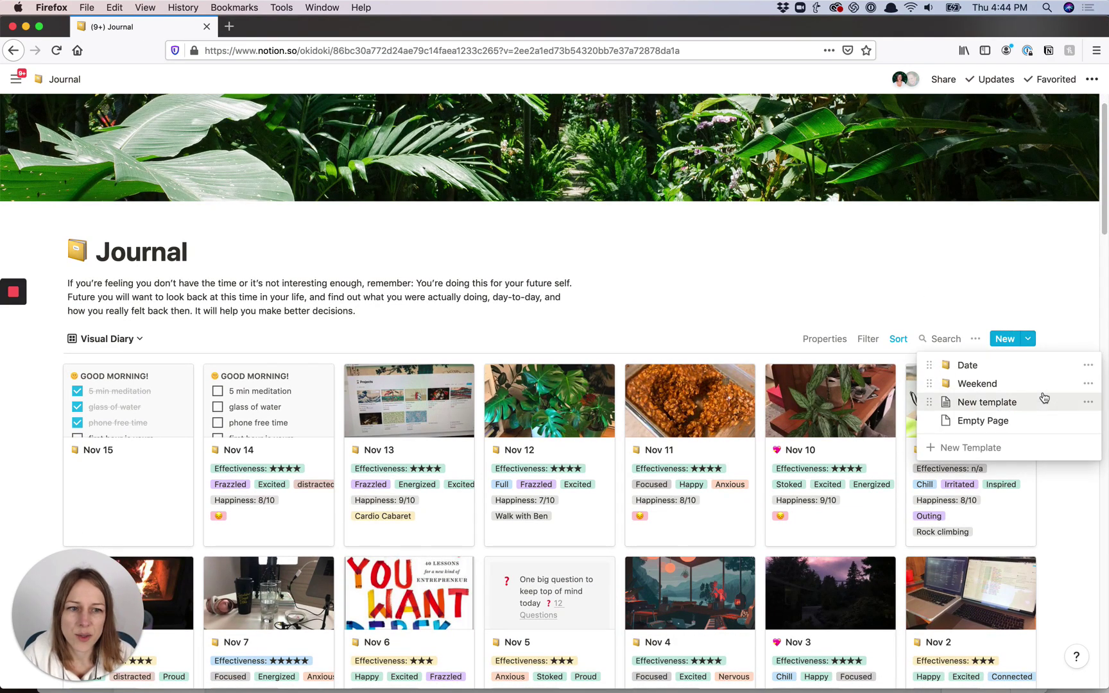
left_click(1090, 385)
left_click(1015, 367)
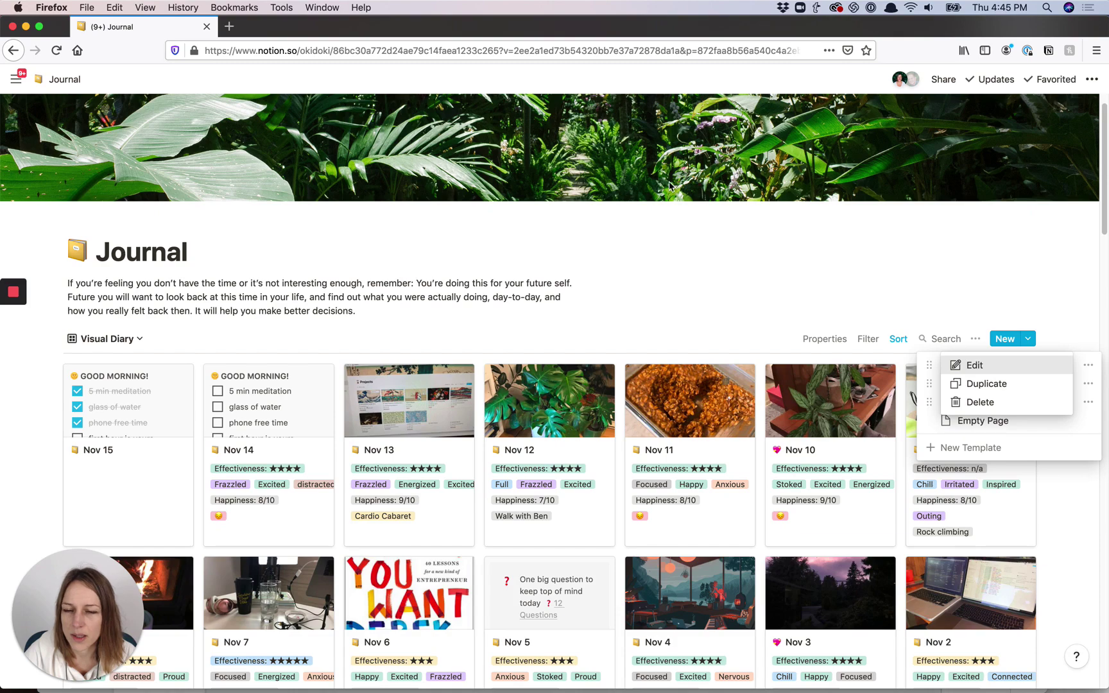
- Examine the Weekend template's properties, its page headings and its embedded Tasks board
scroll(564, 387, "down", 5)
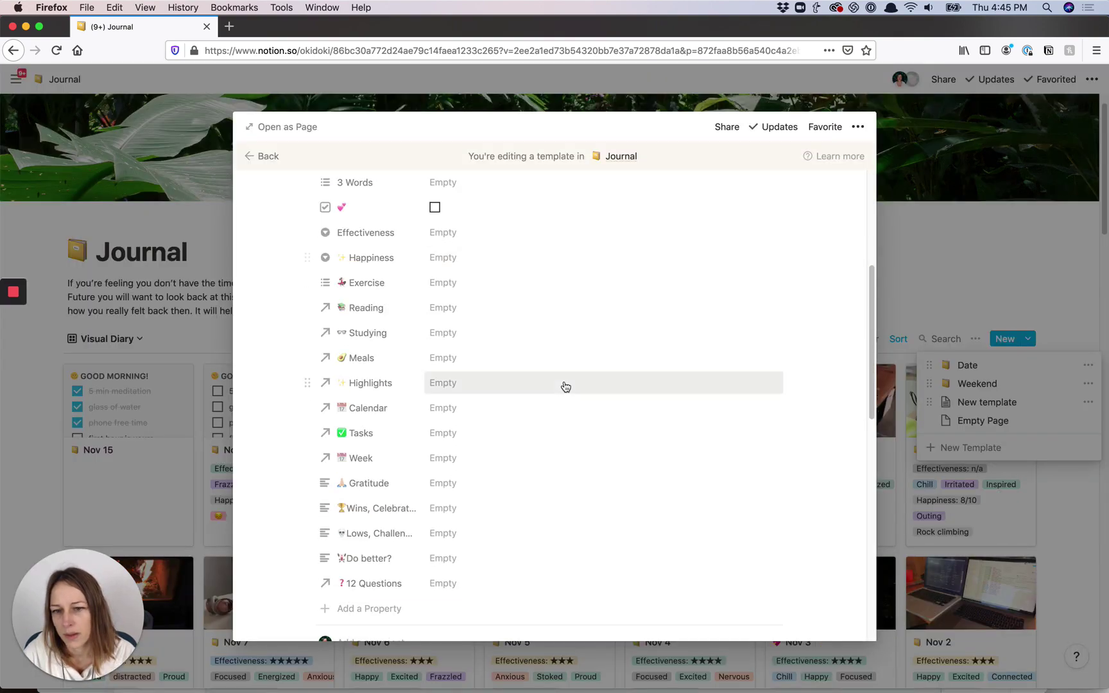
scroll(565, 386, "up", 2)
scroll(454, 334, "up", 1)
scroll(342, 417, "down", 3)
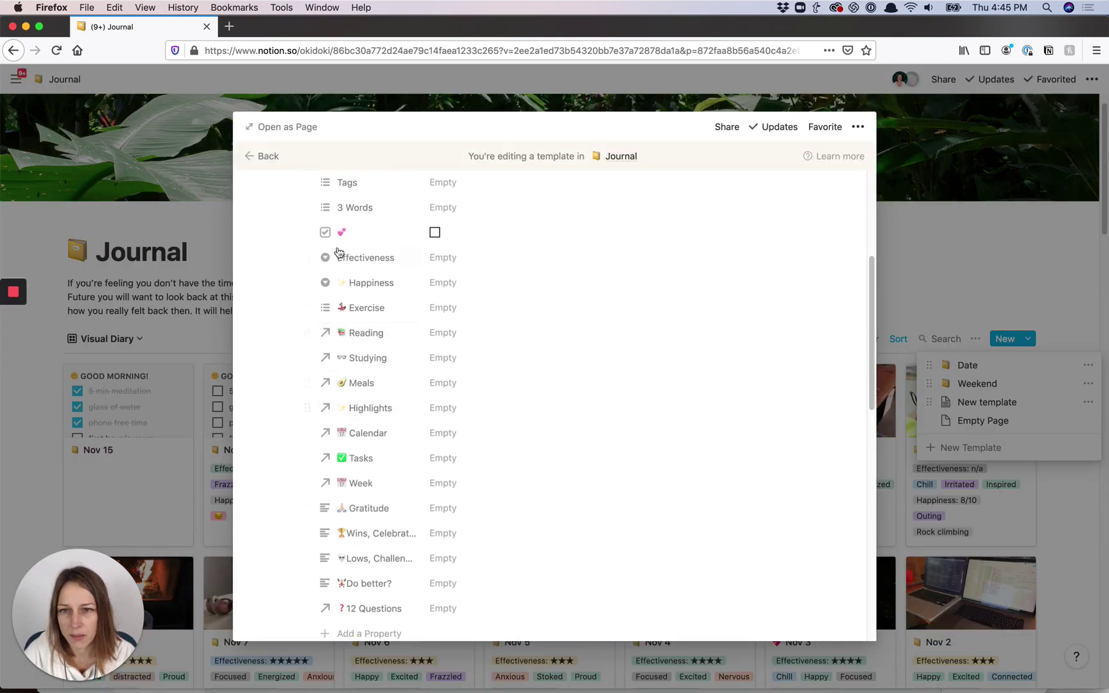
scroll(286, 320, "up", 3)
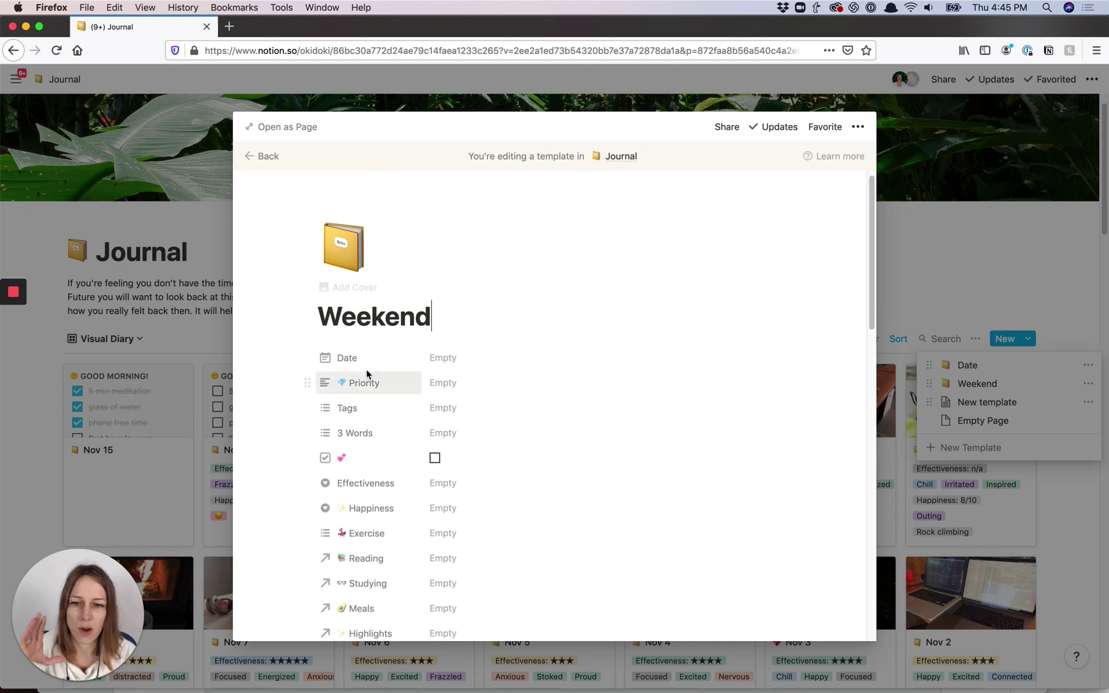
scroll(385, 321, "down", 2)
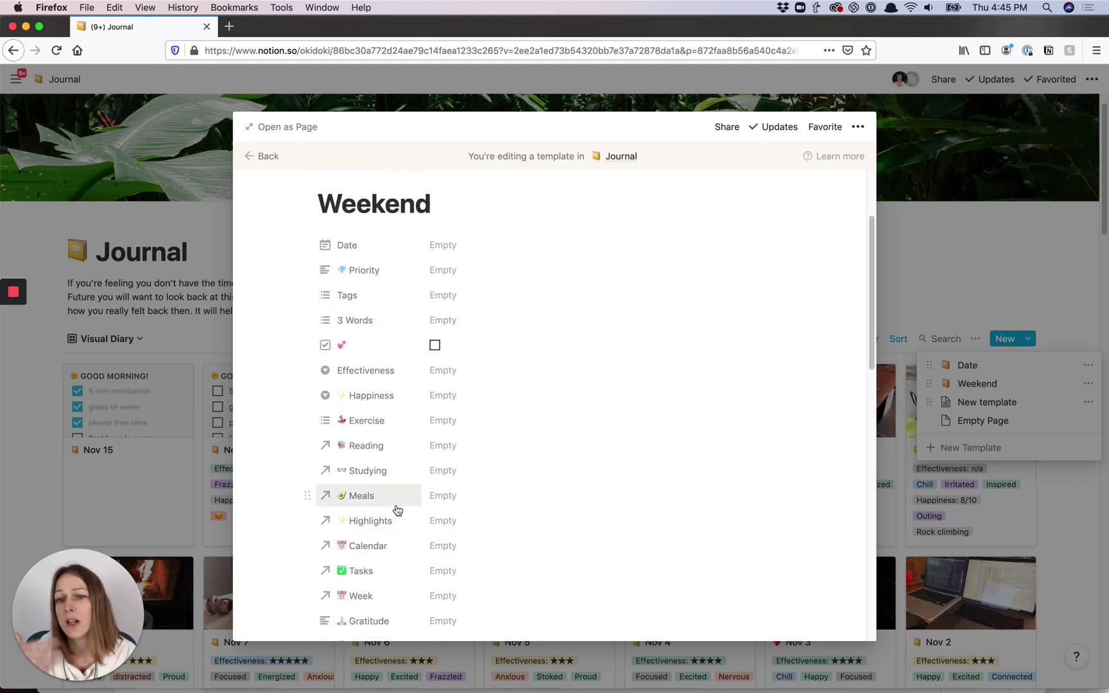
scroll(409, 478, "down", 5)
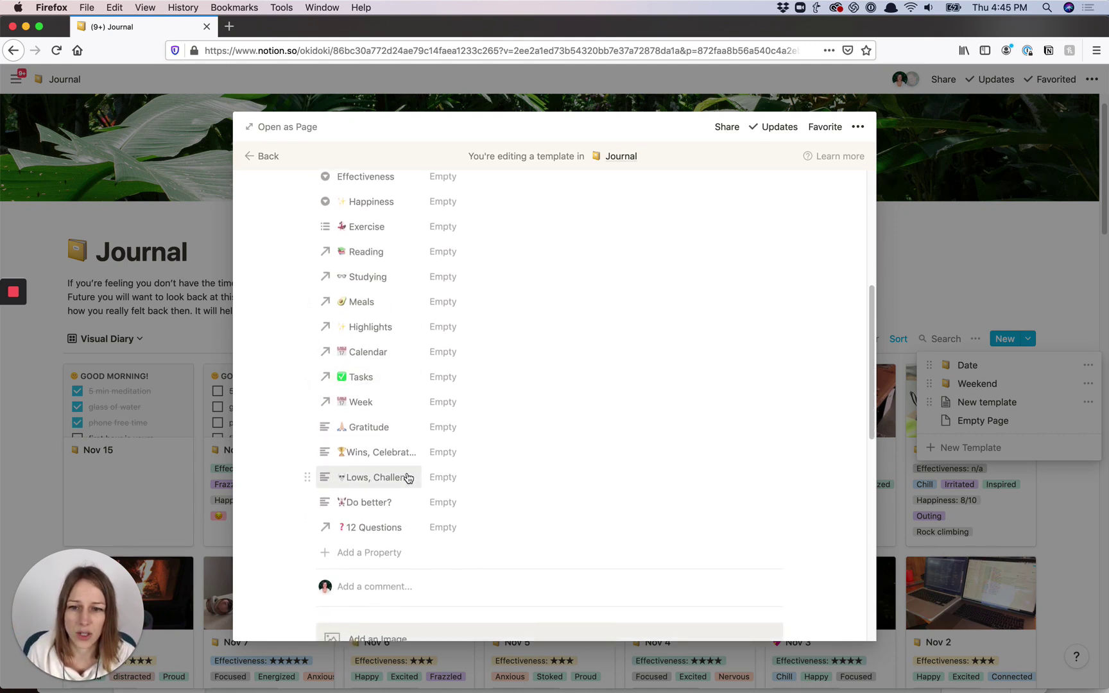
scroll(409, 478, "down", 4)
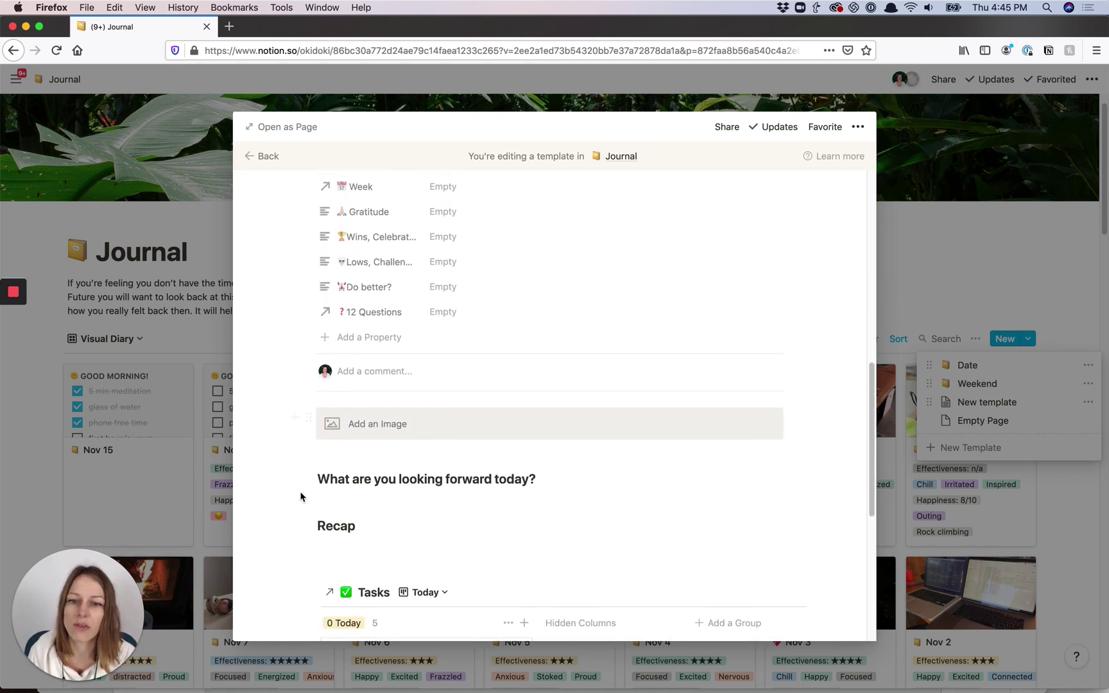
scroll(301, 496, "down", 5)
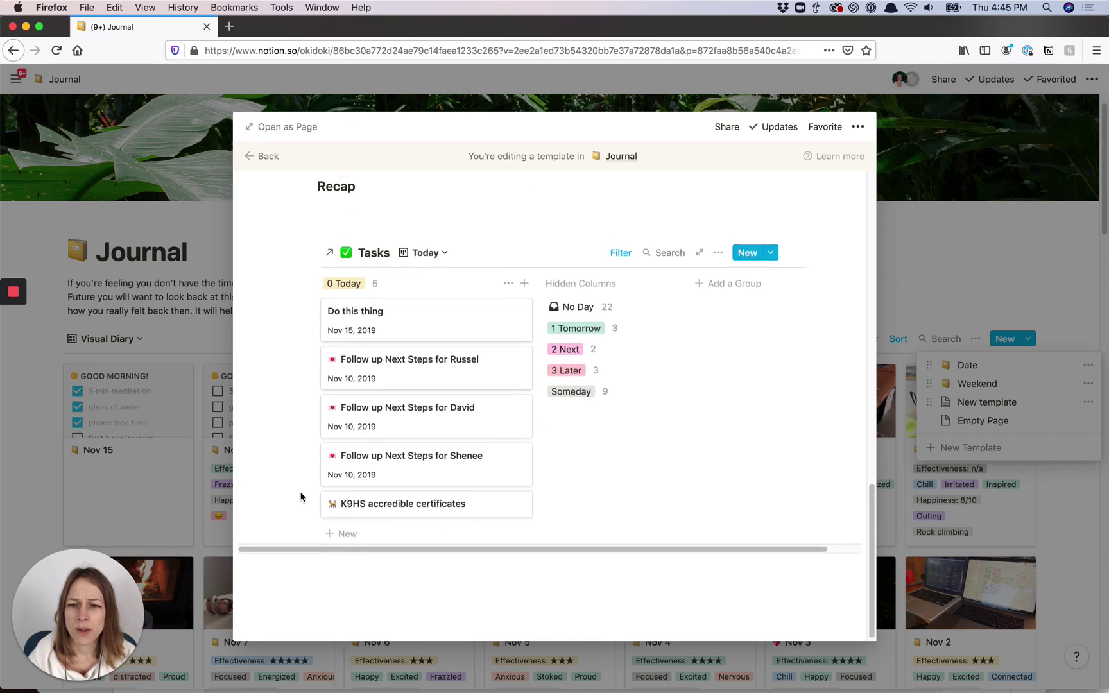
- Examine the filter conditions on the Weekend template's Tasks board, then close the template and return to the Journal gallery
scroll(304, 489, "up", 3)
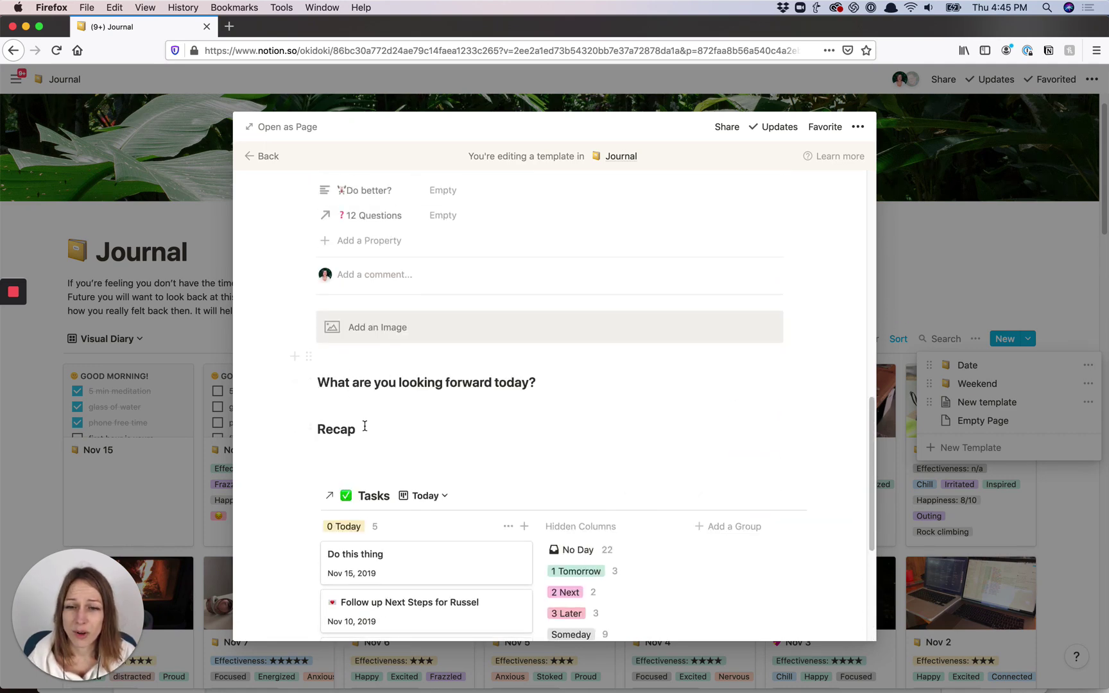
scroll(366, 427, "down", 3)
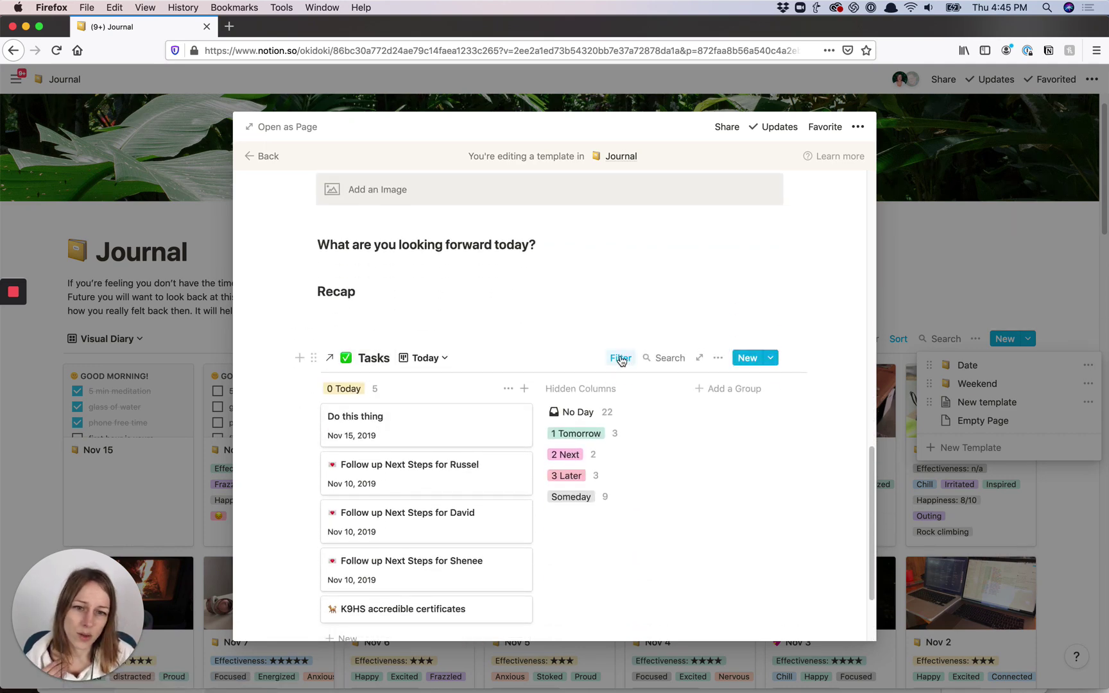
left_click(620, 359)
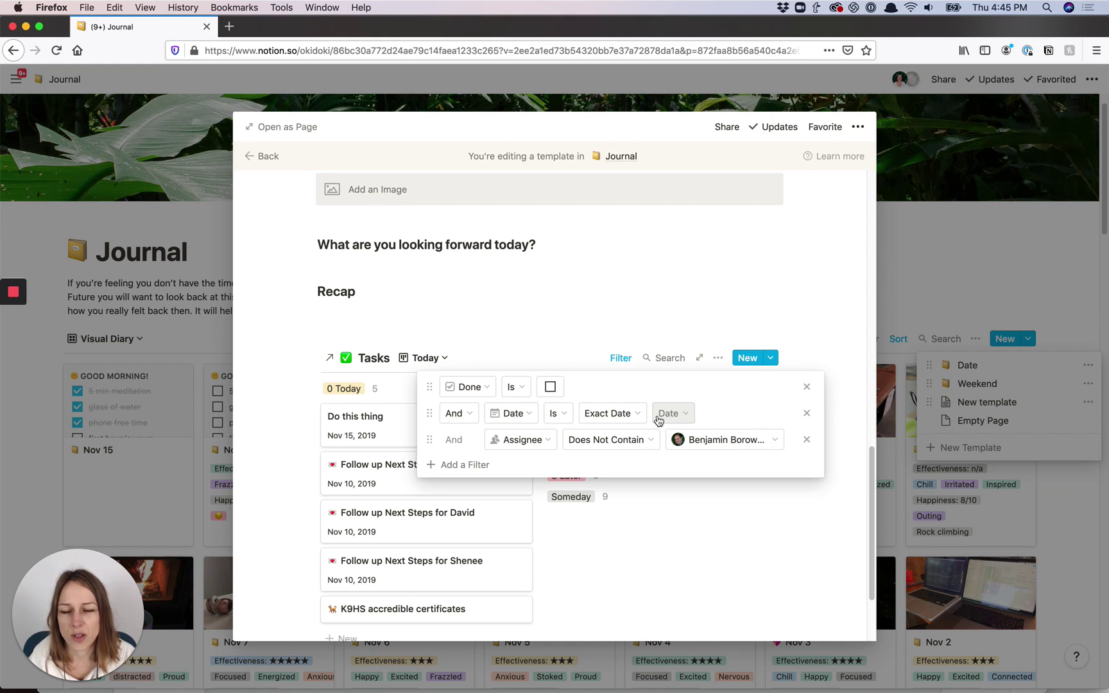
left_click(600, 297)
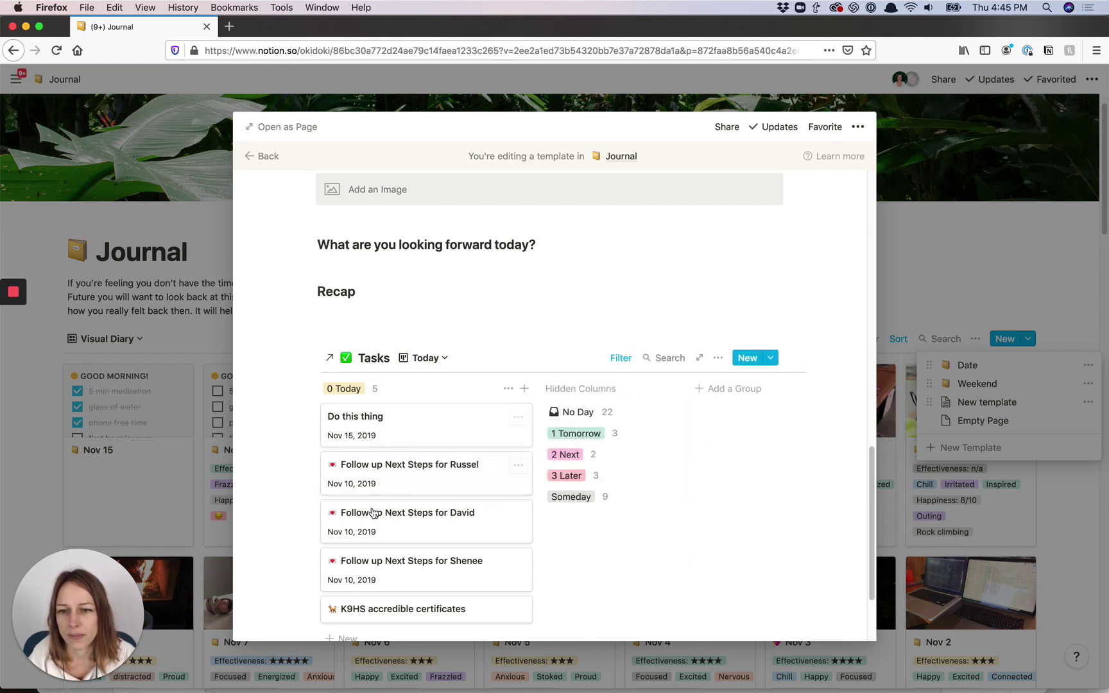
scroll(372, 510, "down", 3)
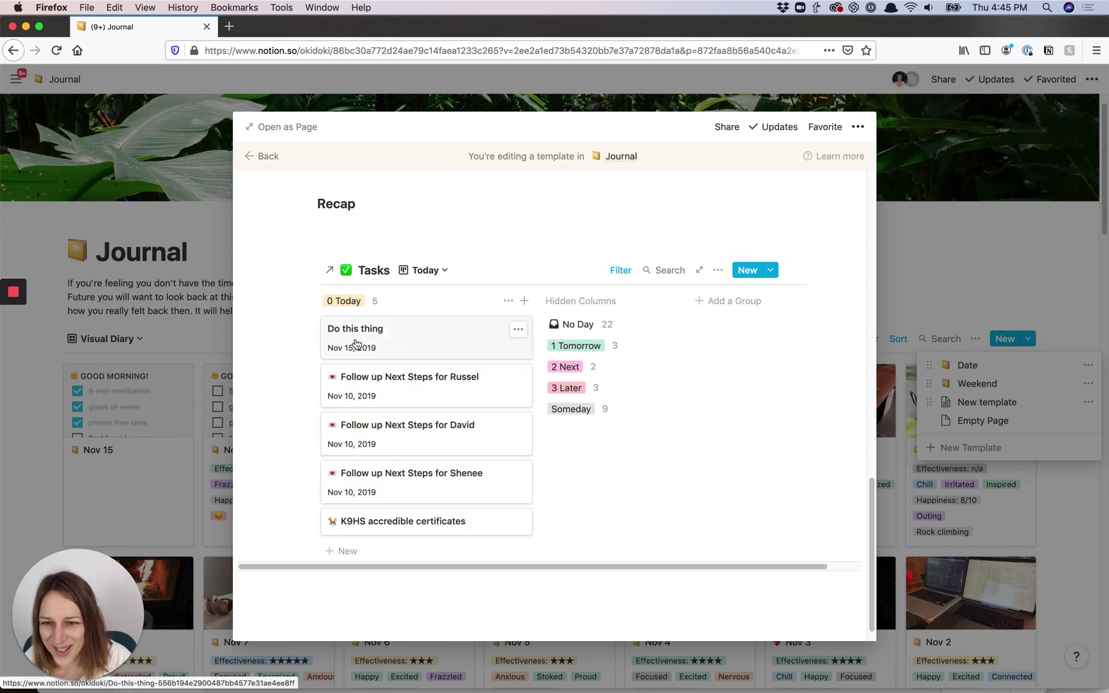
left_click(620, 270)
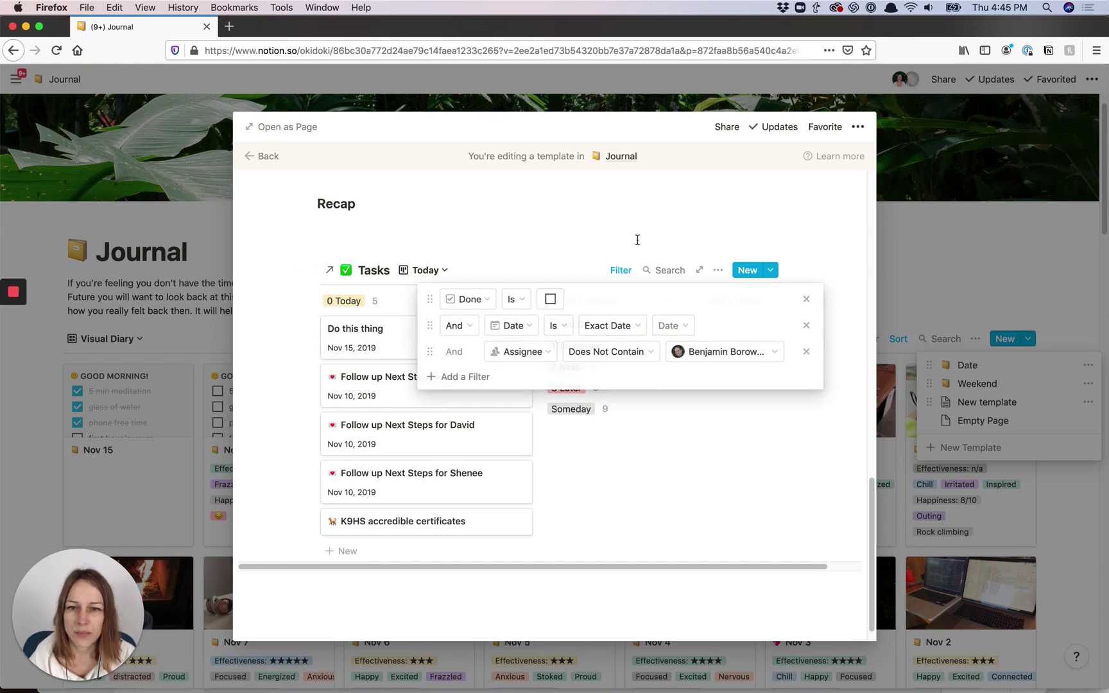
left_click(663, 228)
scroll(397, 441, "up", 10)
scroll(396, 436, "up", 5)
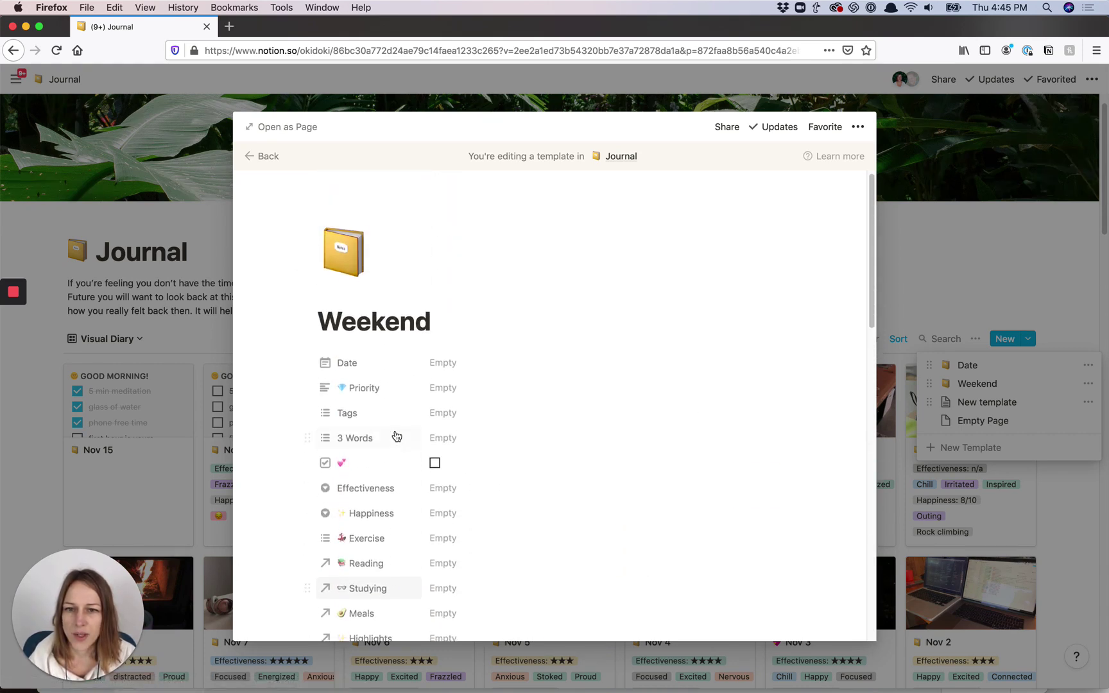
left_click(905, 242)
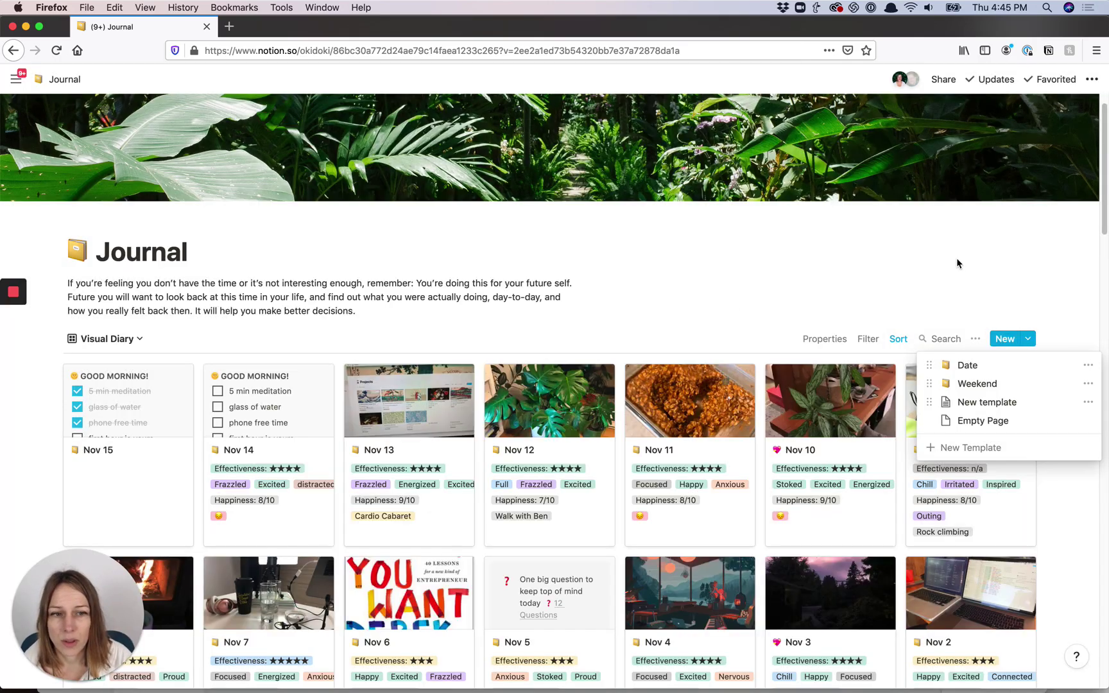
left_click(865, 295)
- Browse the older entries in the Journal's Visual Diary gallery and return to the most recent ones
scroll(865, 298, "down", 18)
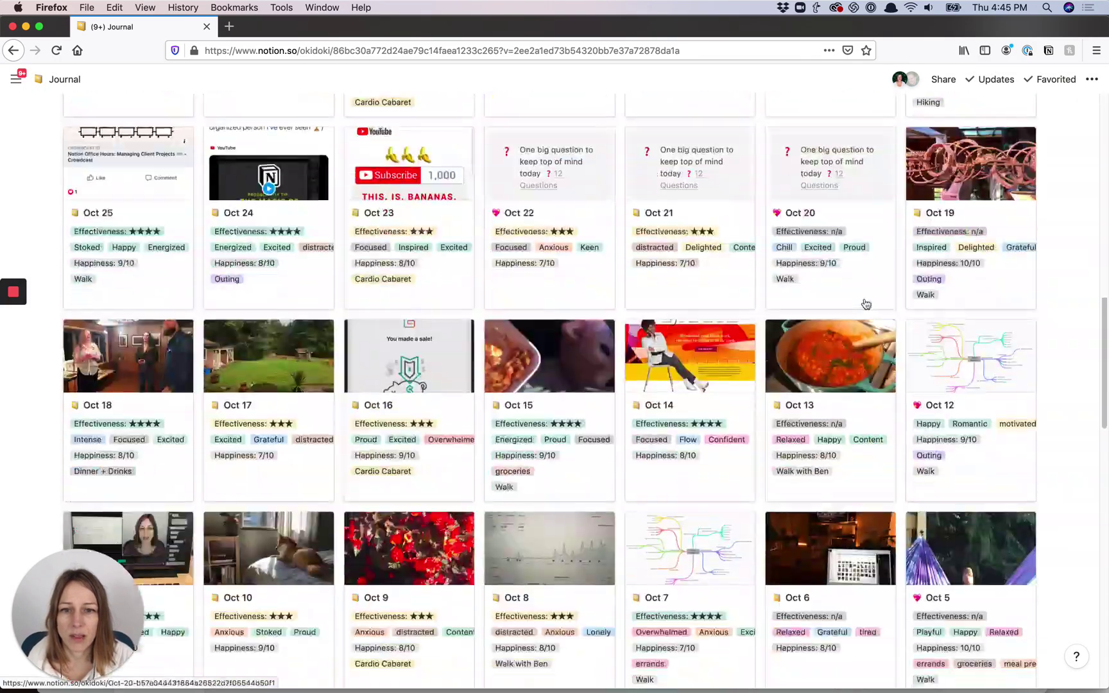
scroll(866, 304, "down", 12)
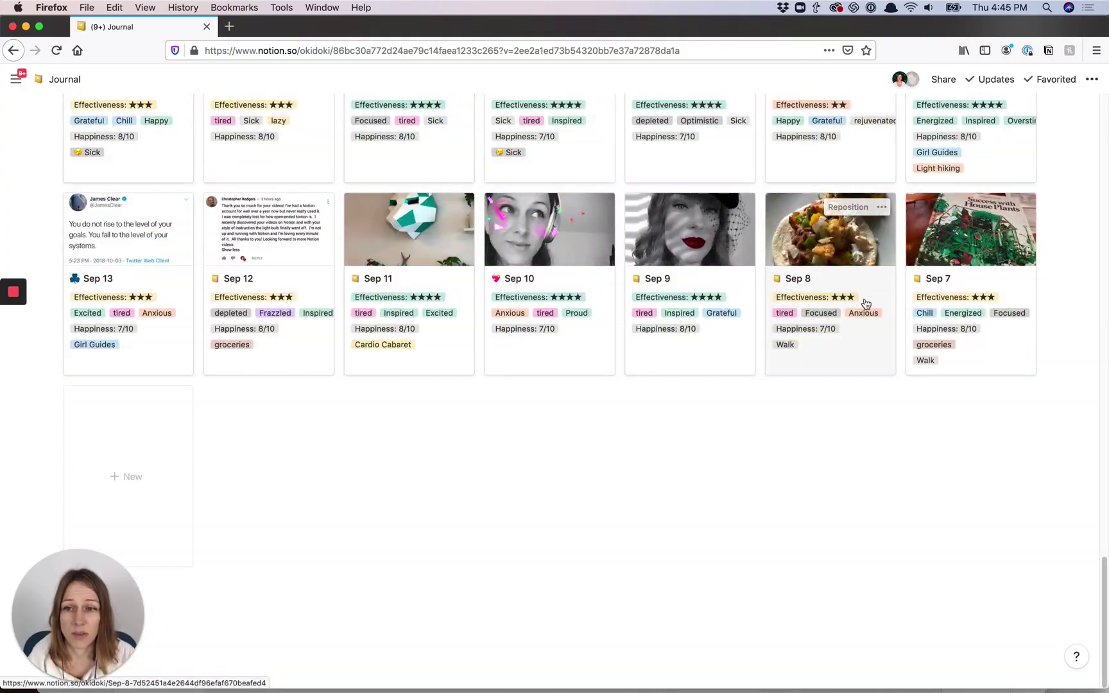
scroll(1091, 488, "down", 20)
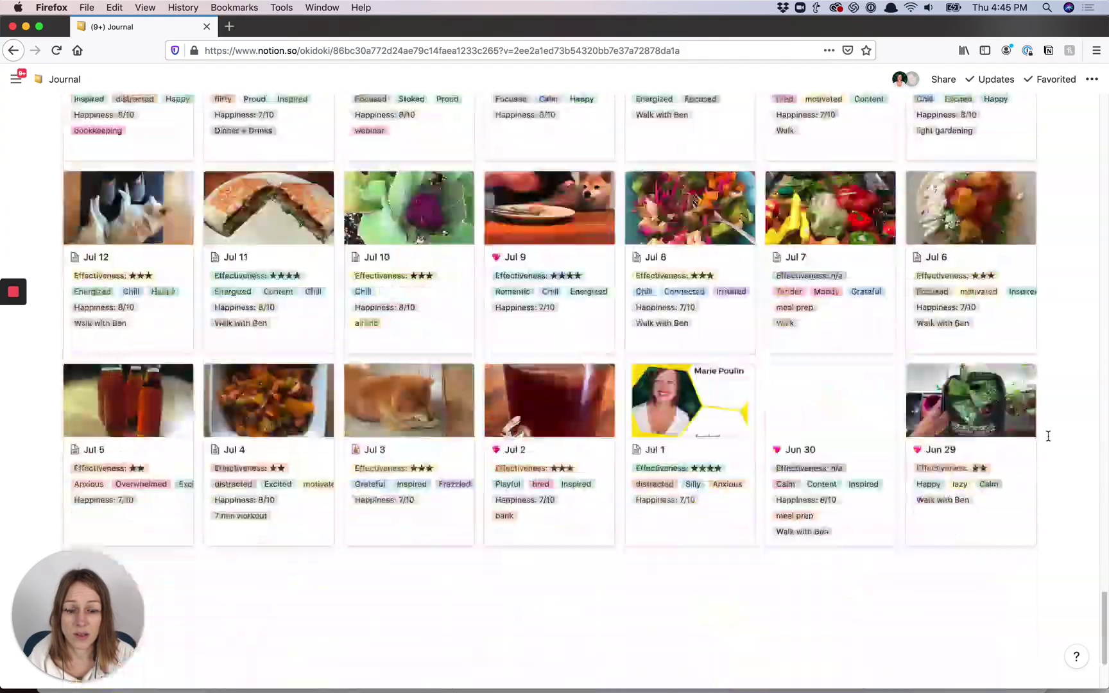
scroll(1052, 548, "up", 20)
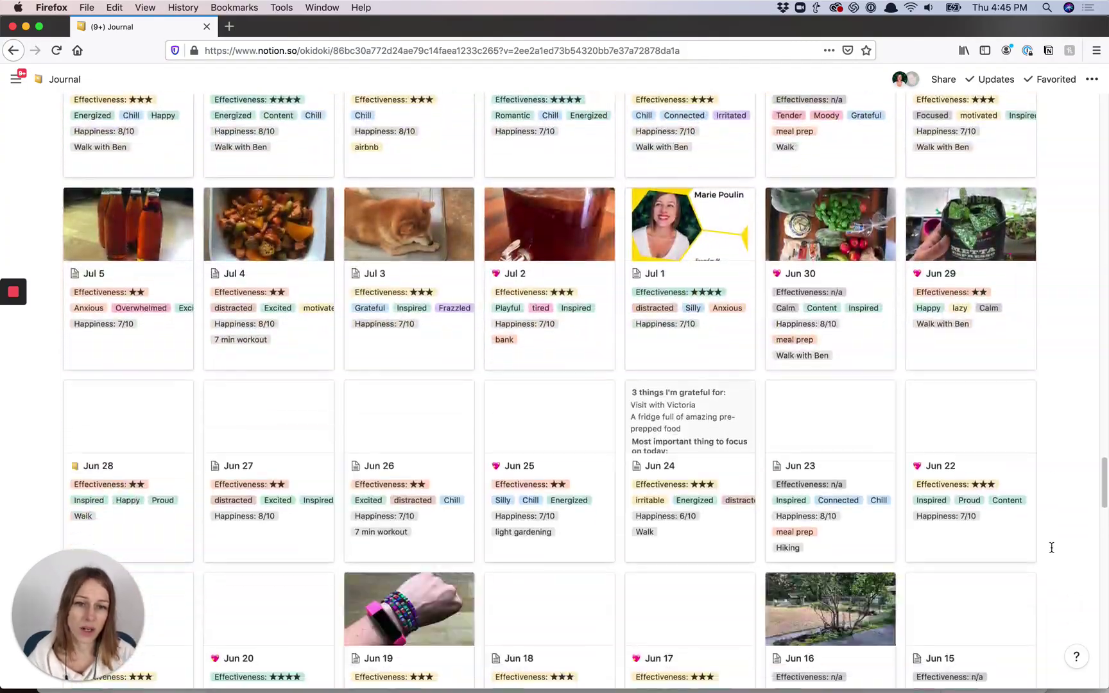
scroll(1051, 547, "up", 15)
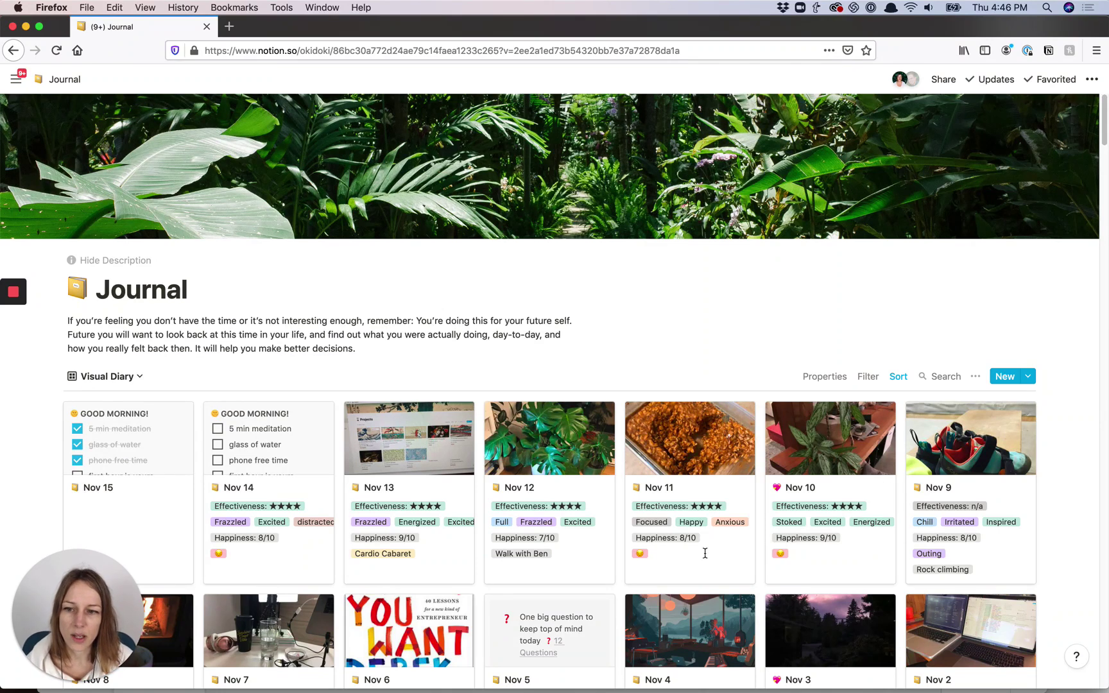
- Open the Nov 4 - 10 week page linked in the Nov 15 entry and review its properties
left_click(170, 515)
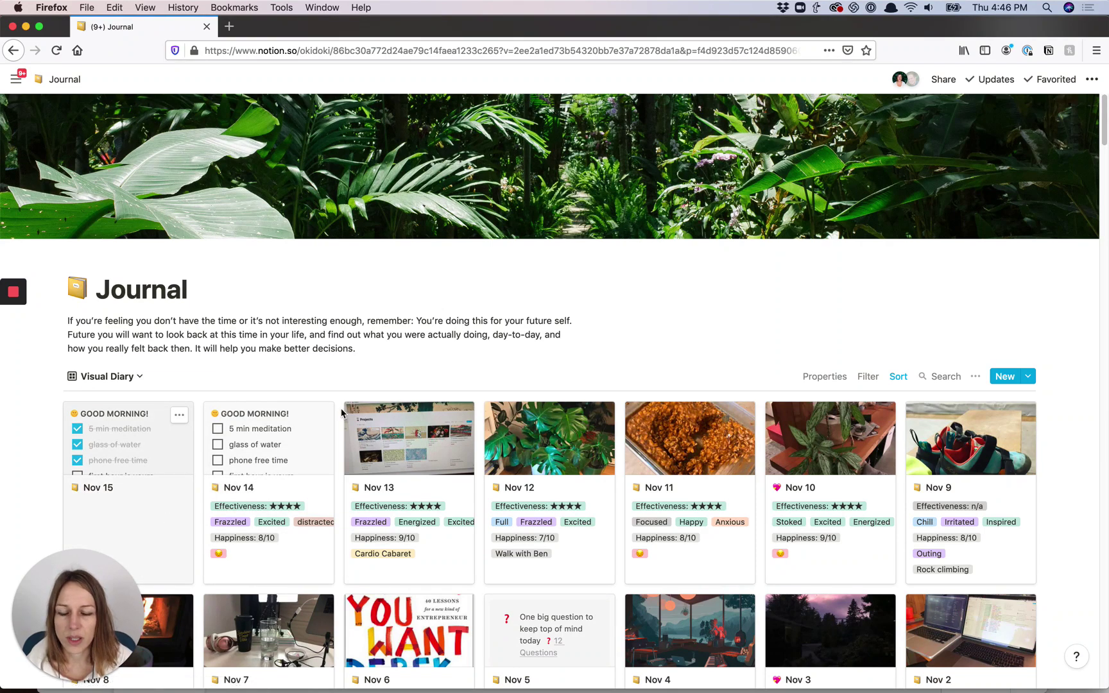
scroll(453, 393, "down", 1)
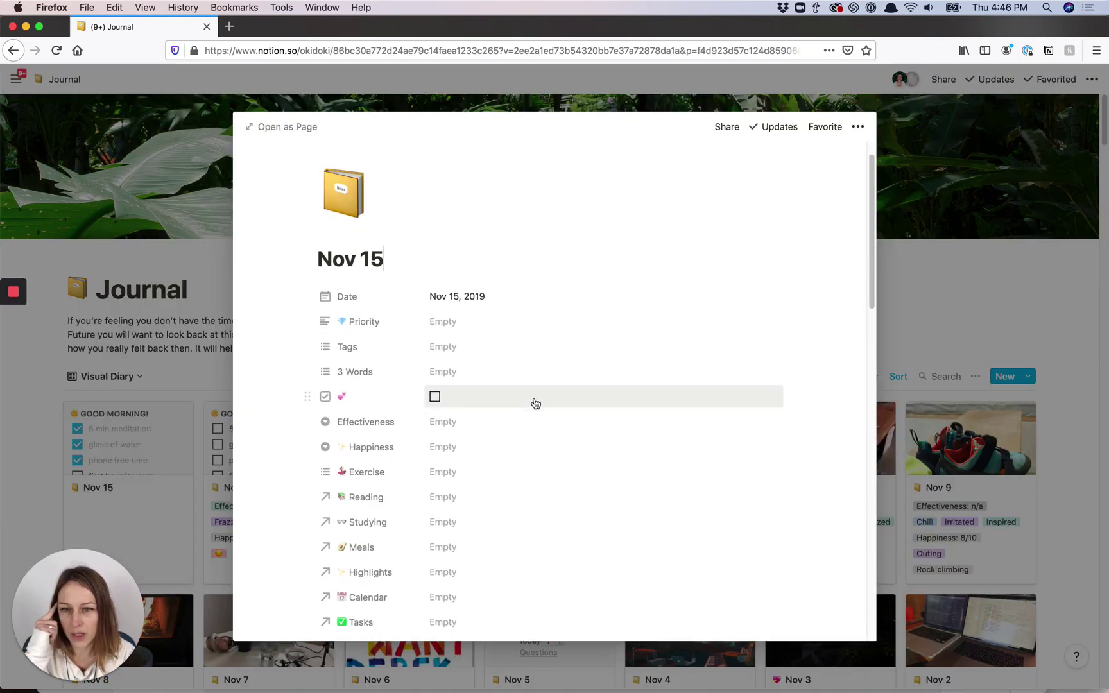
scroll(511, 420, "down", 5)
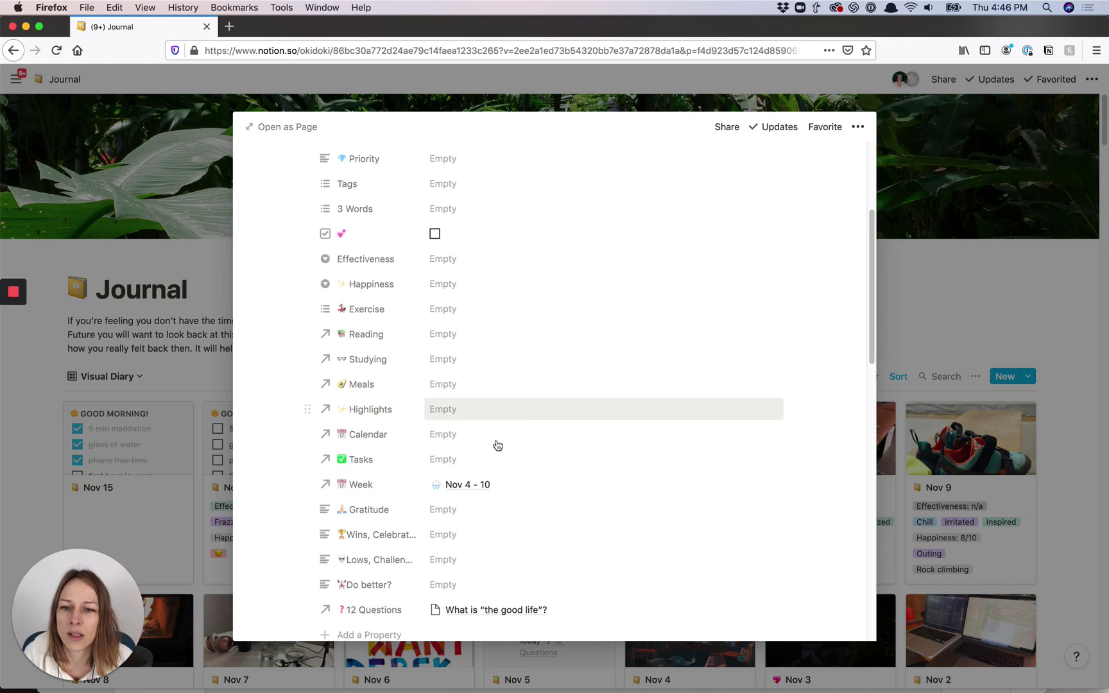
left_click(522, 487)
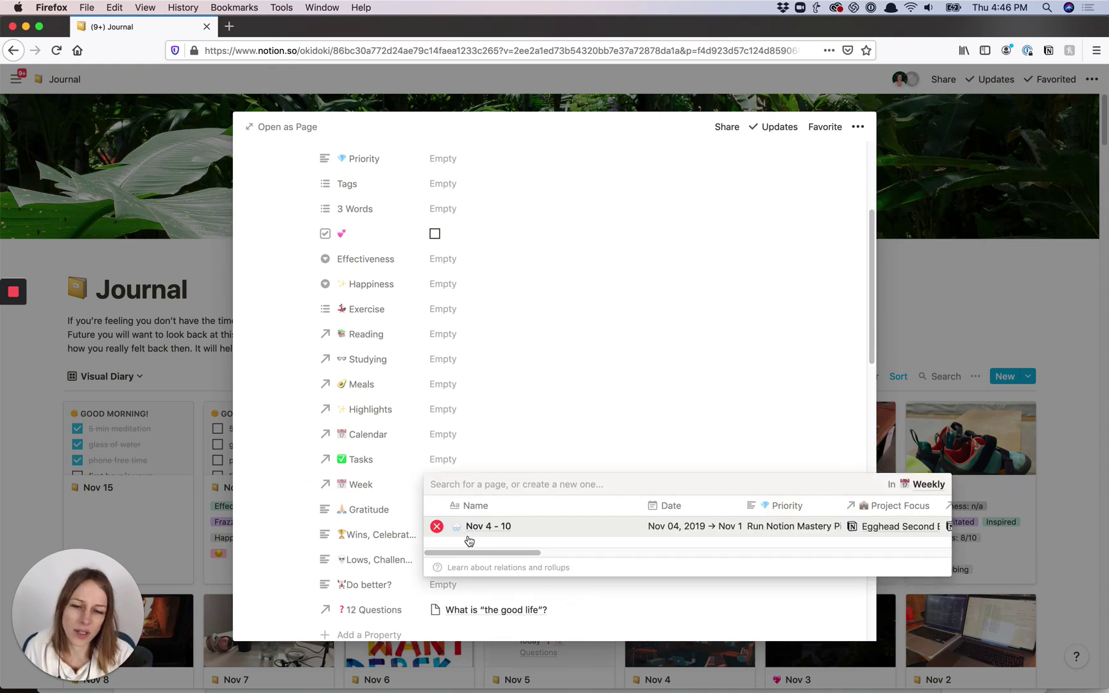
left_click(488, 528)
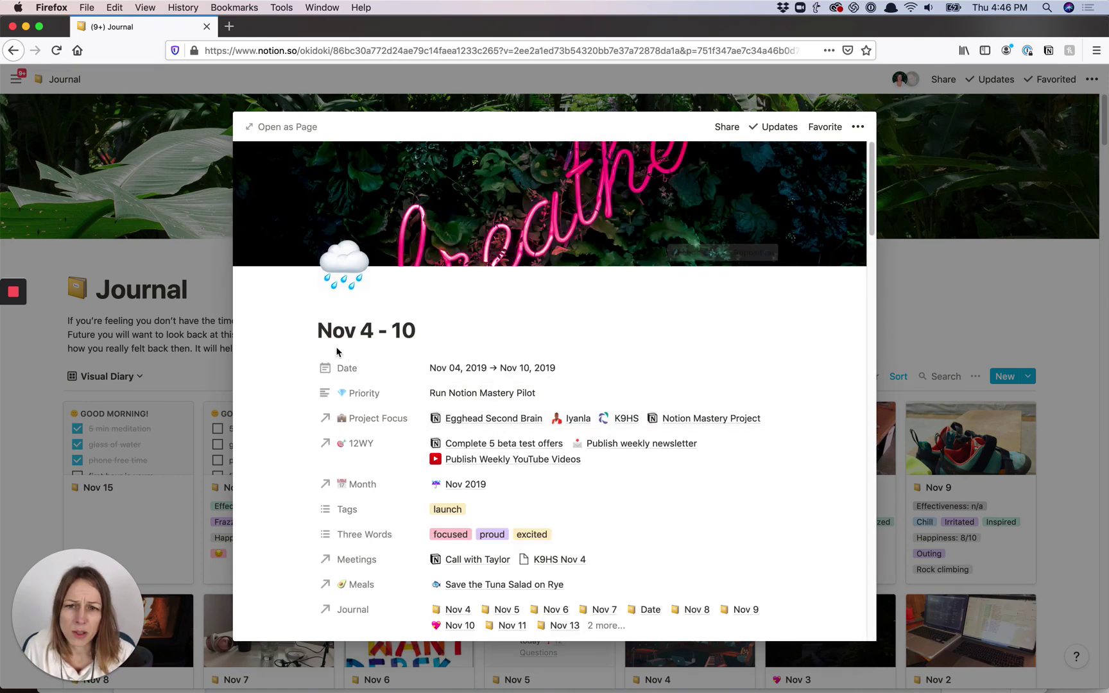
scroll(359, 385, "down", 2)
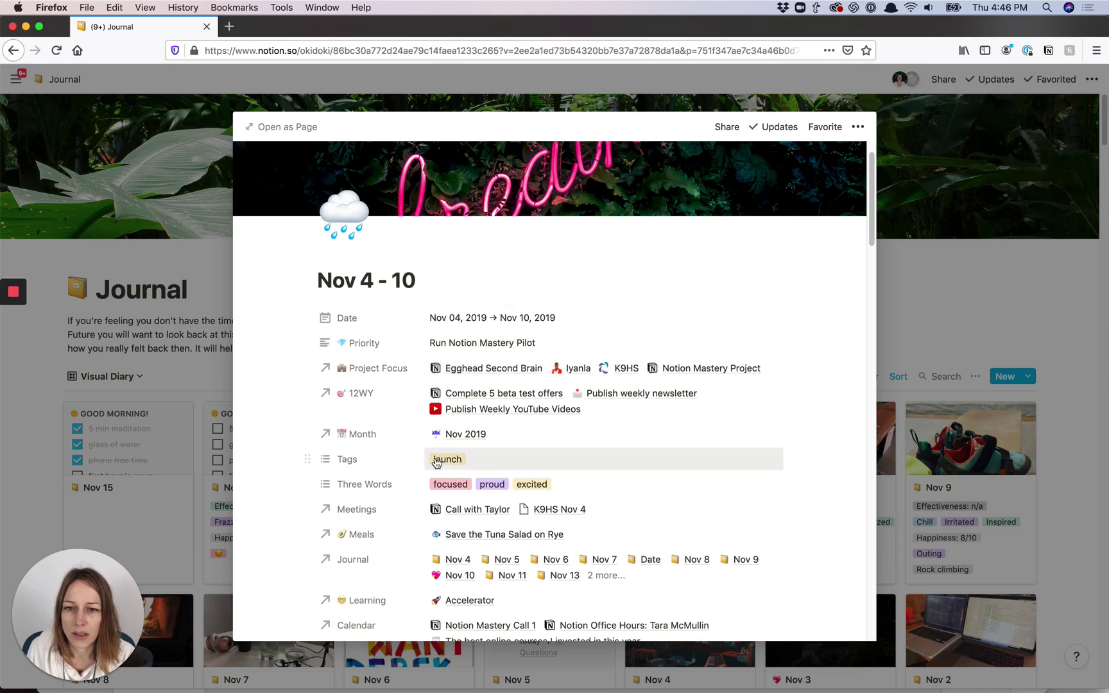
scroll(443, 465, "down", 3)
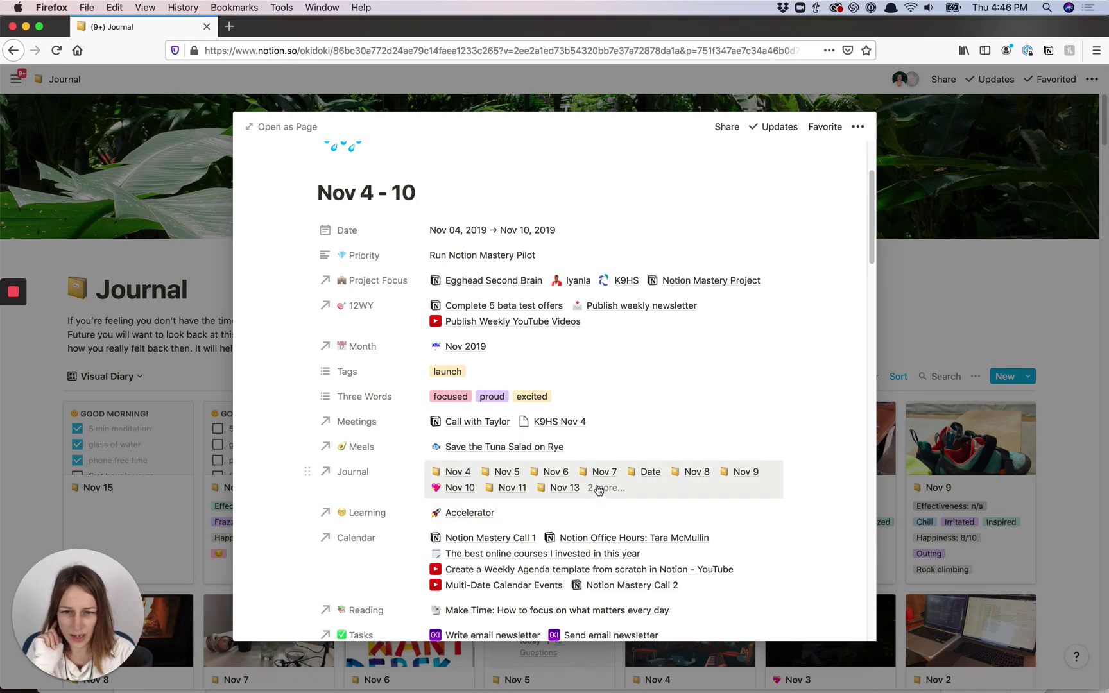
- Remove Nov 11, Nov 13, Nov 14 and Nov 15 from the week page's Journal relation and close the page
left_click(598, 490)
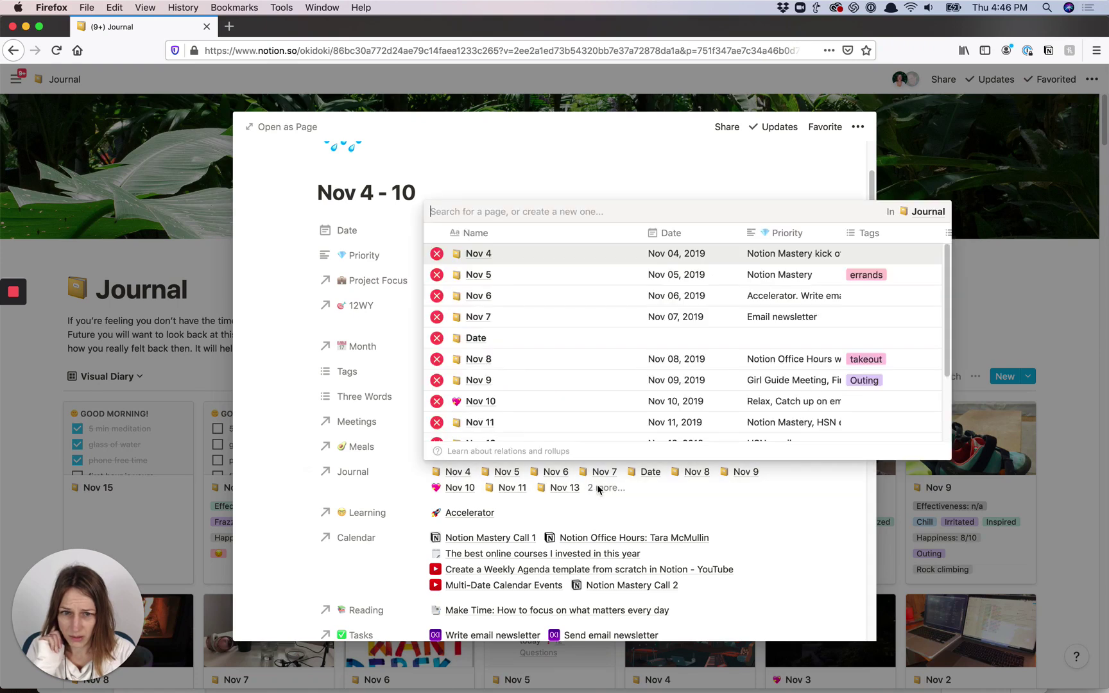
scroll(453, 366, "down", 2)
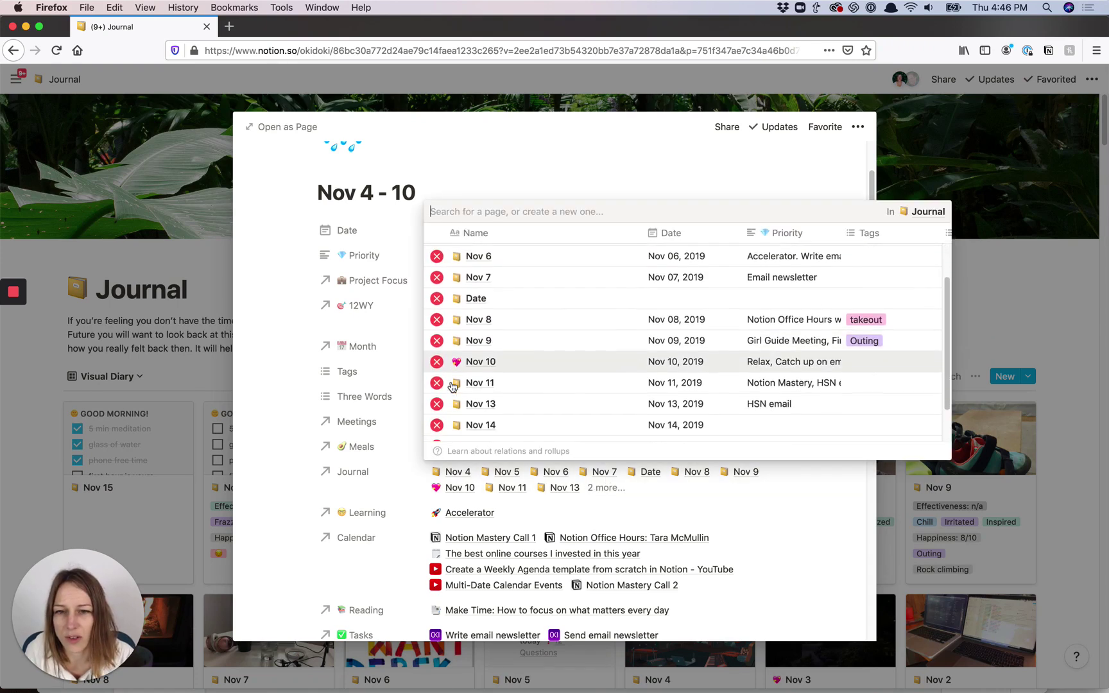
left_click(437, 372)
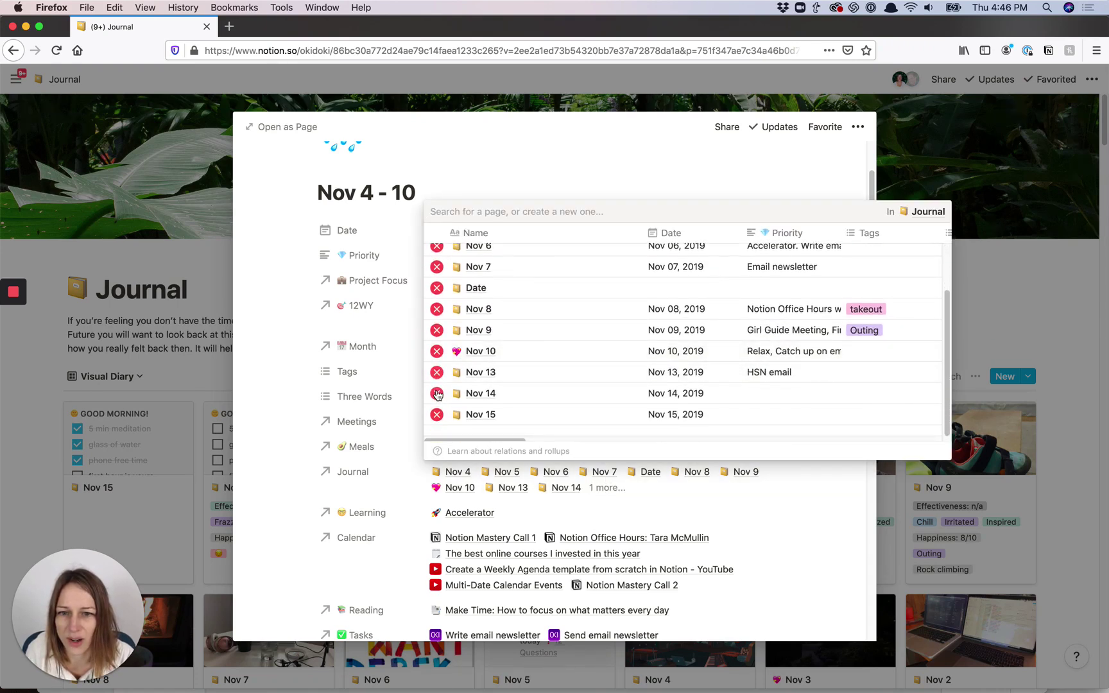
left_click(437, 410)
left_click(436, 410)
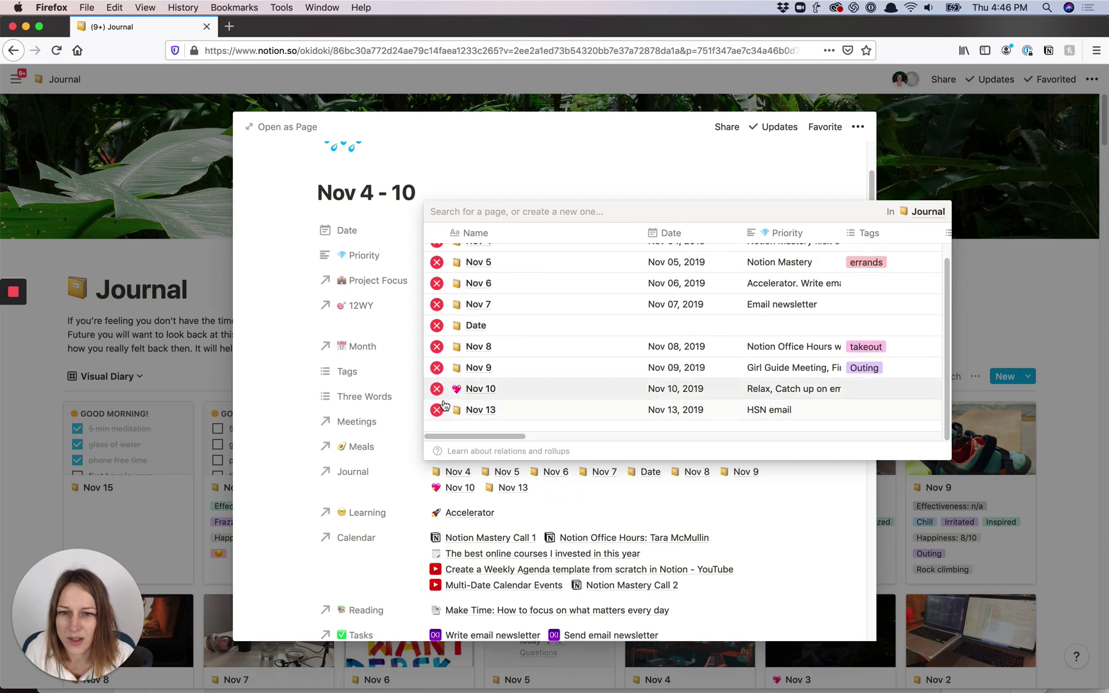
left_click(436, 409)
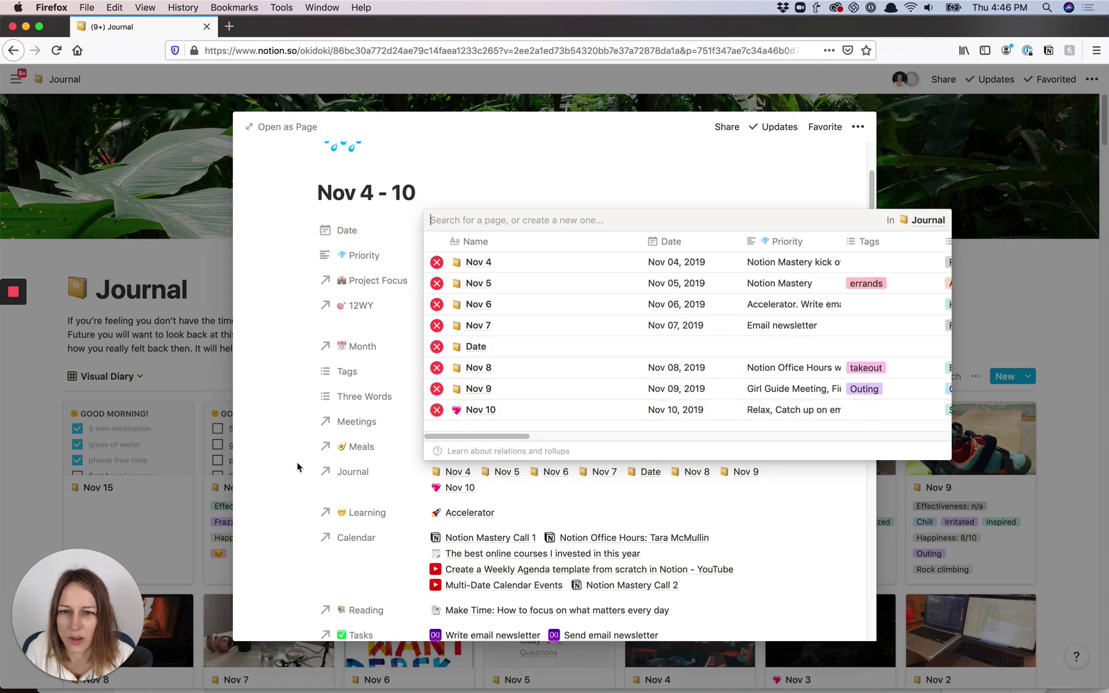
left_click(381, 475)
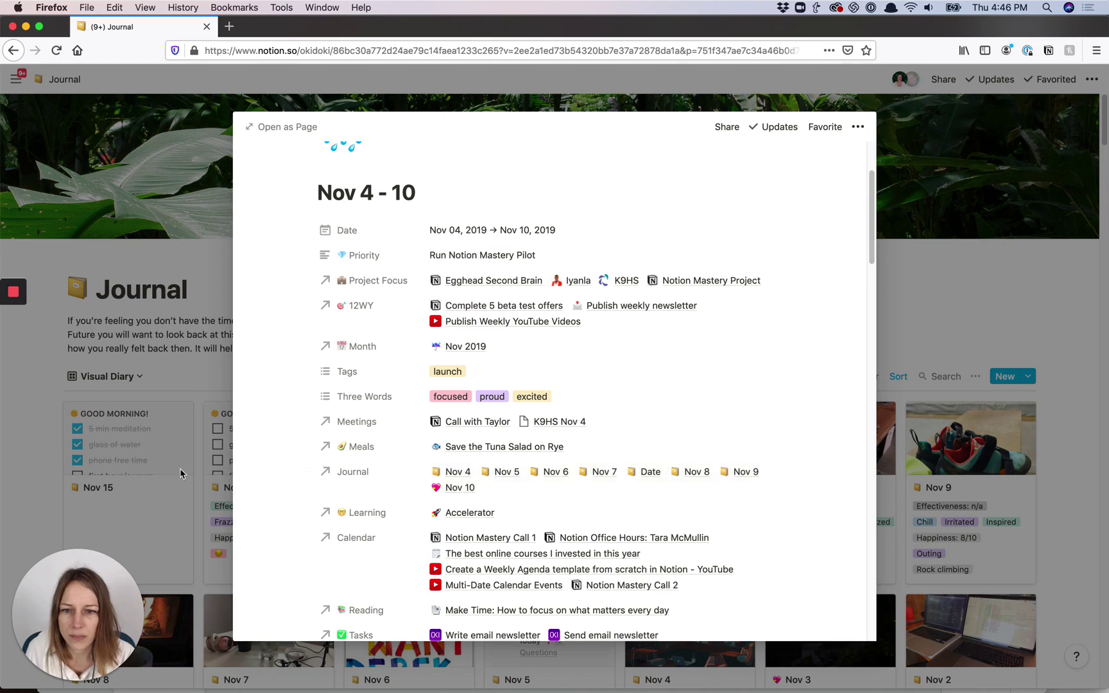
left_click(134, 345)
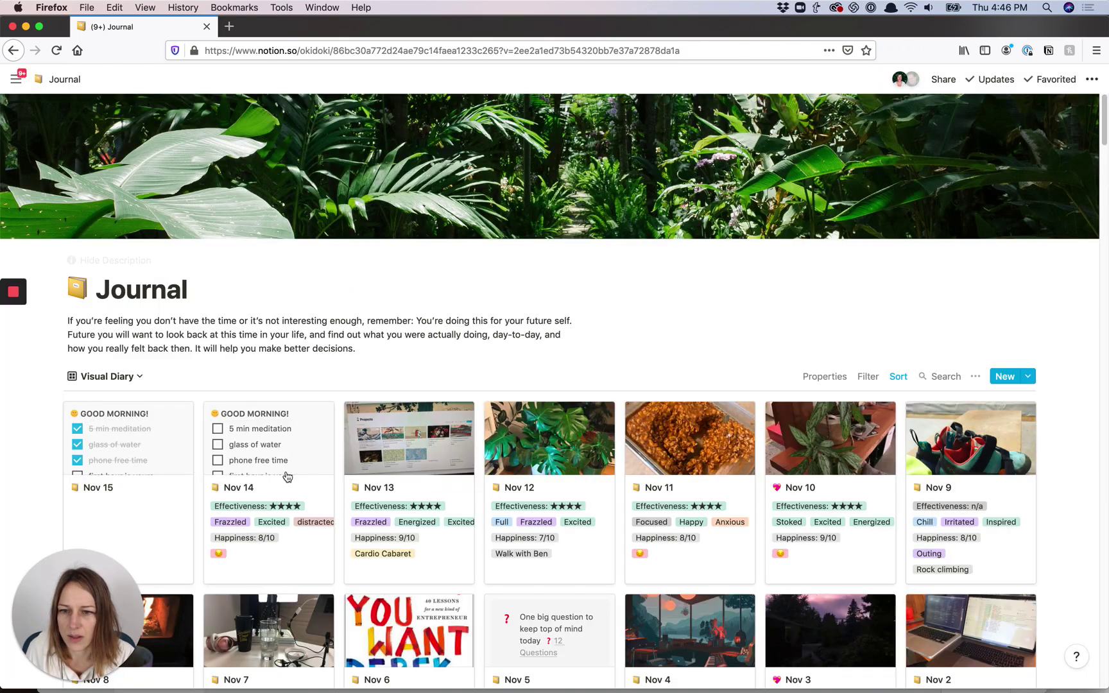
- Link the Nov 14 journal entry to the Nov 11 - 17 week through its Week relation
left_click(282, 567)
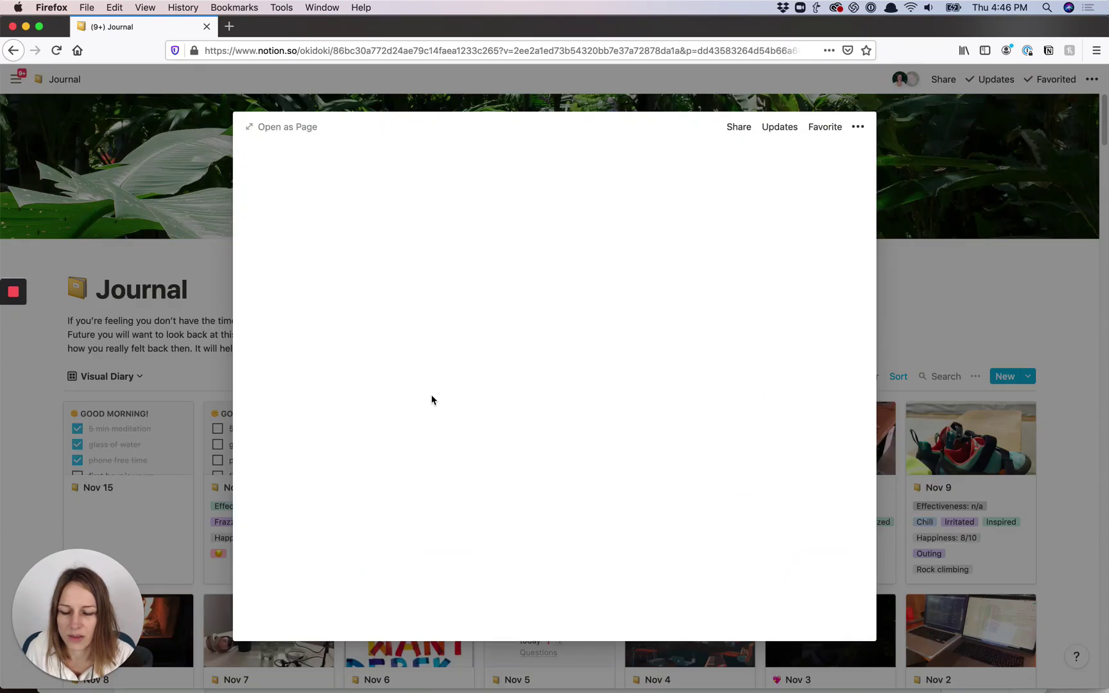
scroll(417, 443, "down", 5)
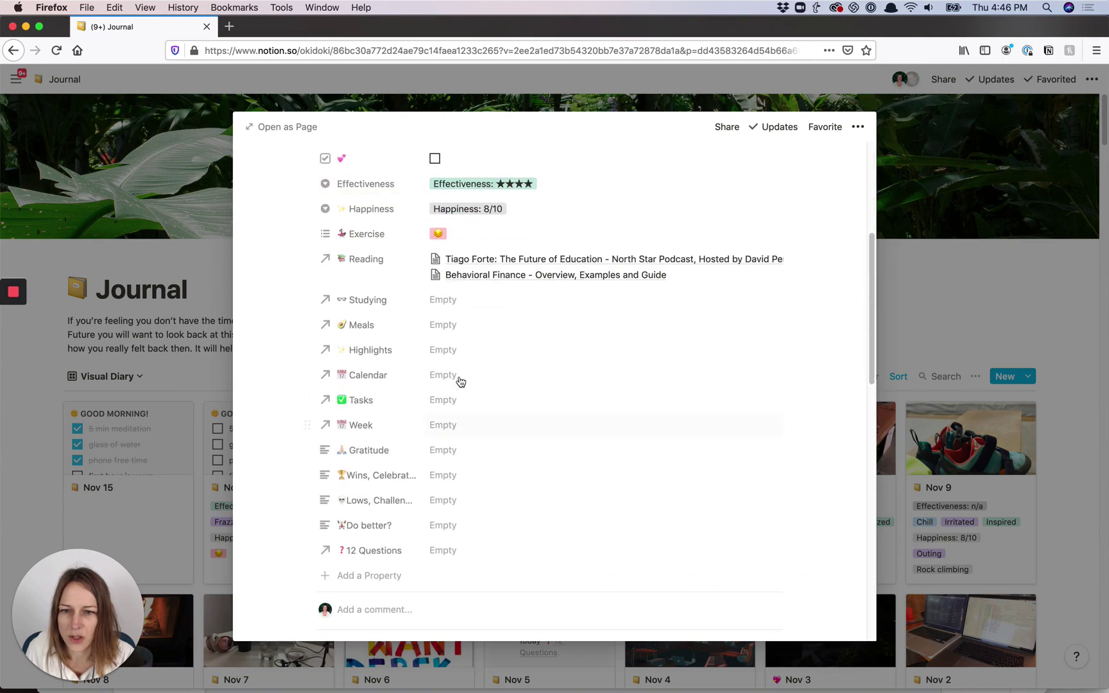
left_click(453, 426)
type("nov")
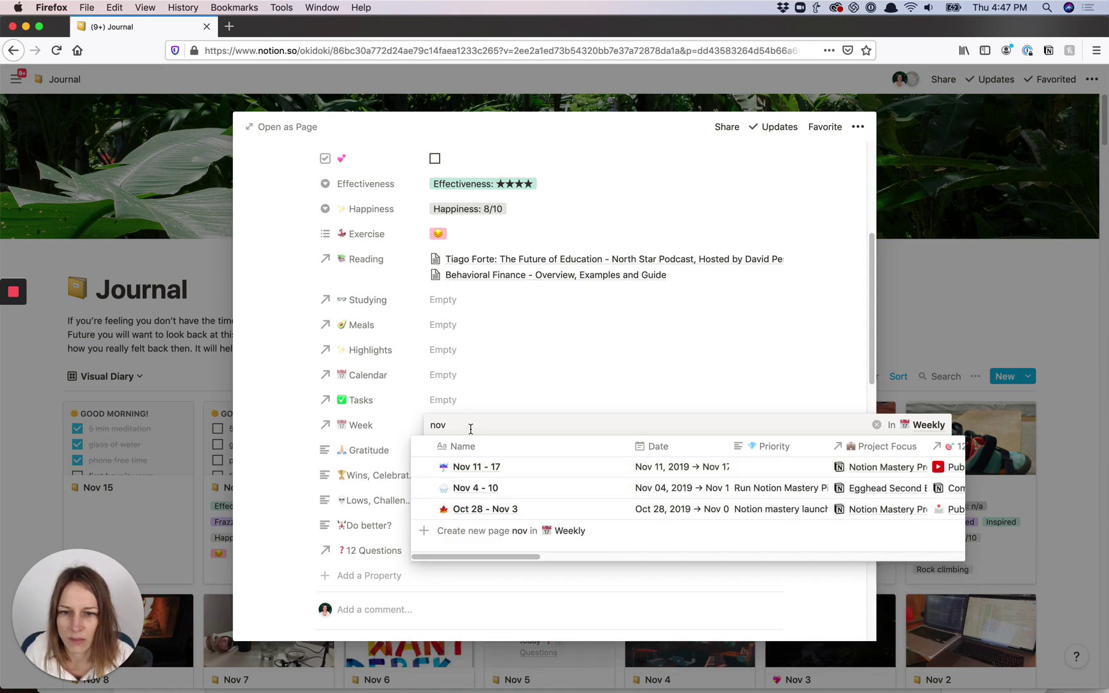
left_click(425, 467)
left_click(281, 458)
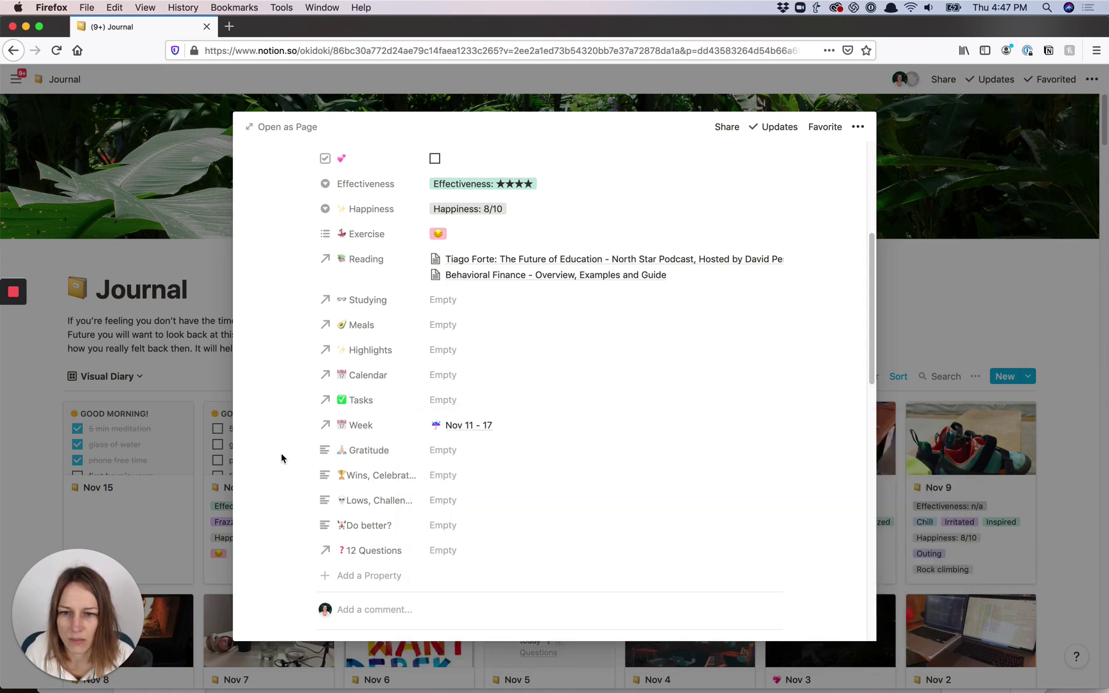
- Set the Nov 15 entry's Week relation to Nov 11 - 17
left_click(175, 457)
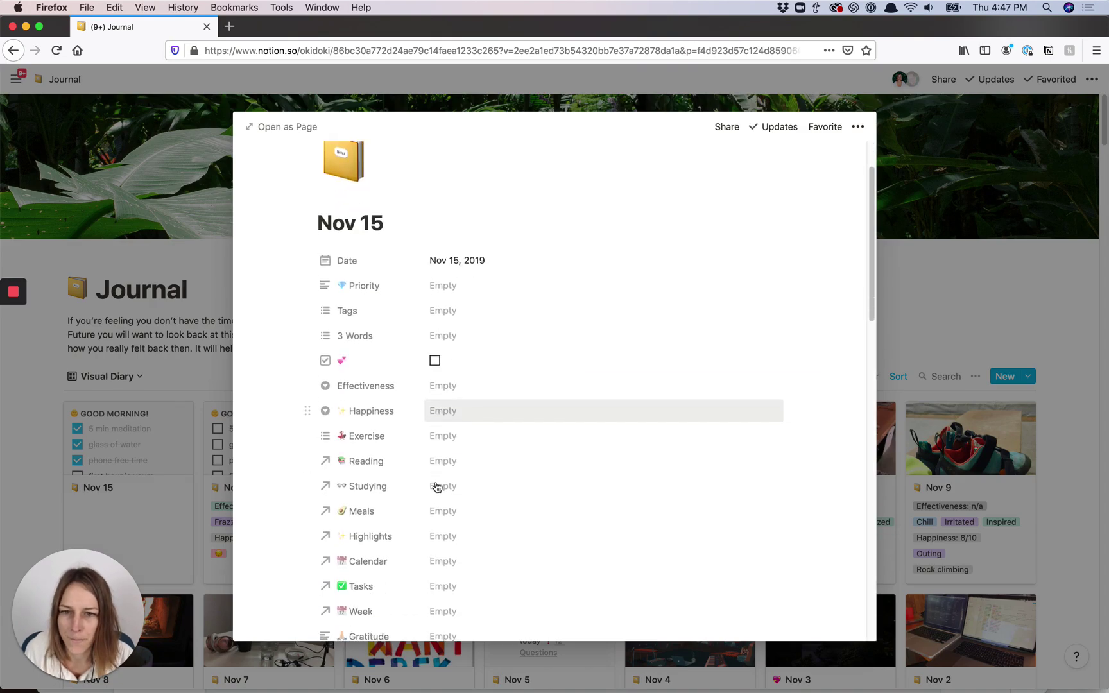
scroll(437, 487, "down", 3)
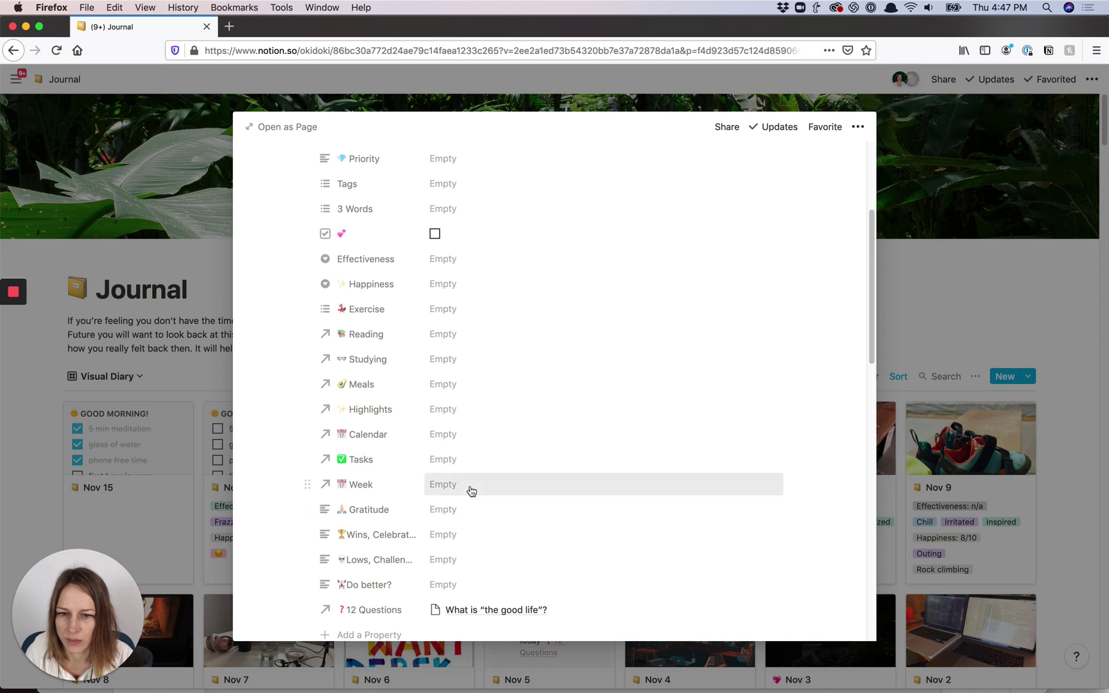
left_click(471, 486)
type("Nov 11")
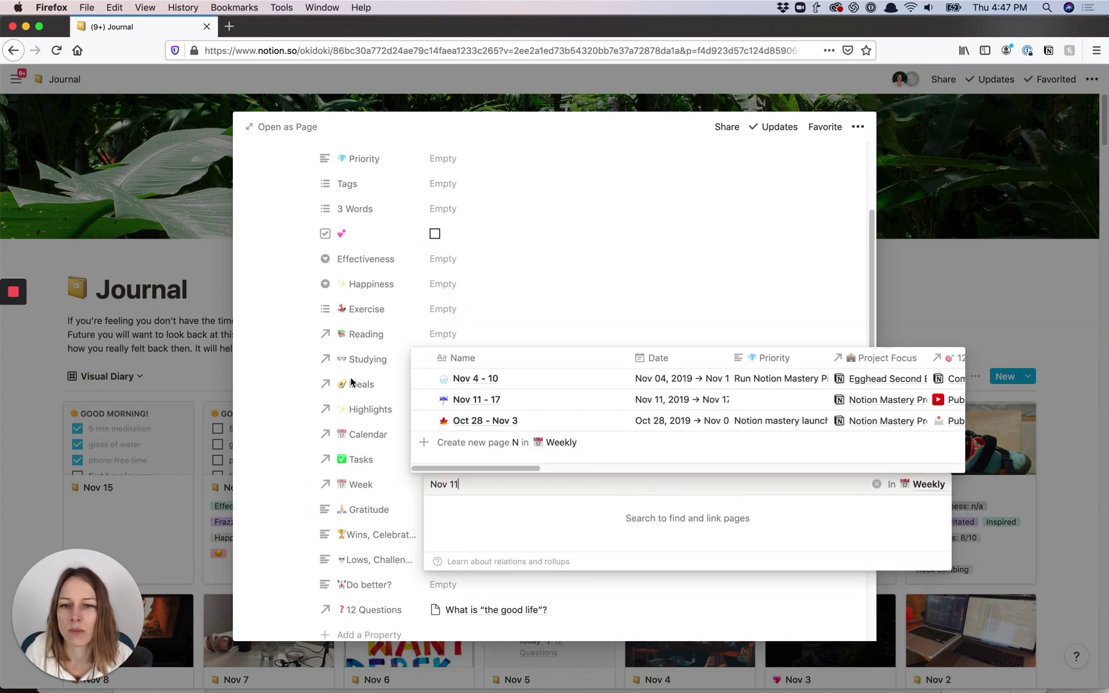
left_click(452, 421)
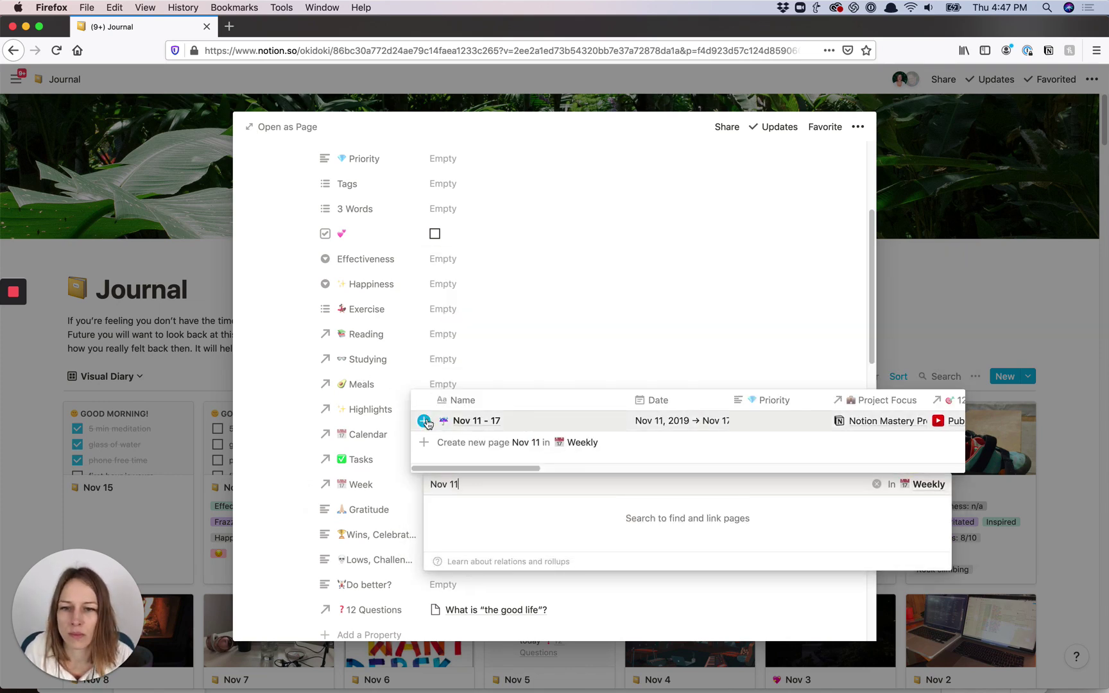
- Close the Week relation picker and open the Nov 11 - 17 week page linked in the Nov 15 entry
left_click(285, 446)
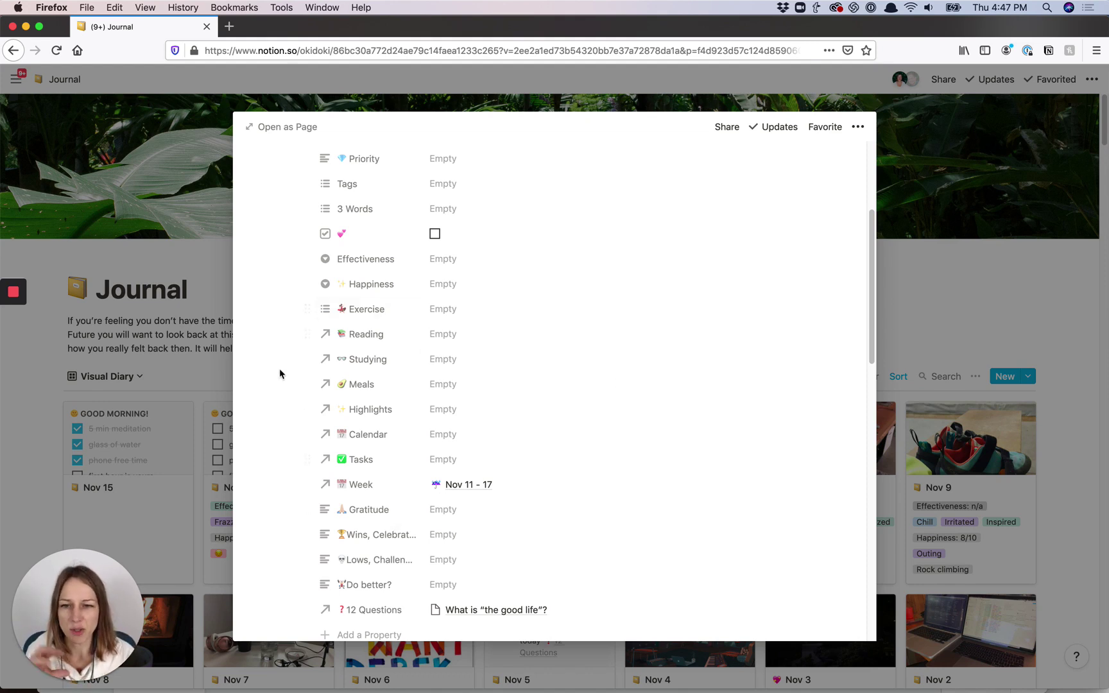
scroll(543, 499, "up", 3)
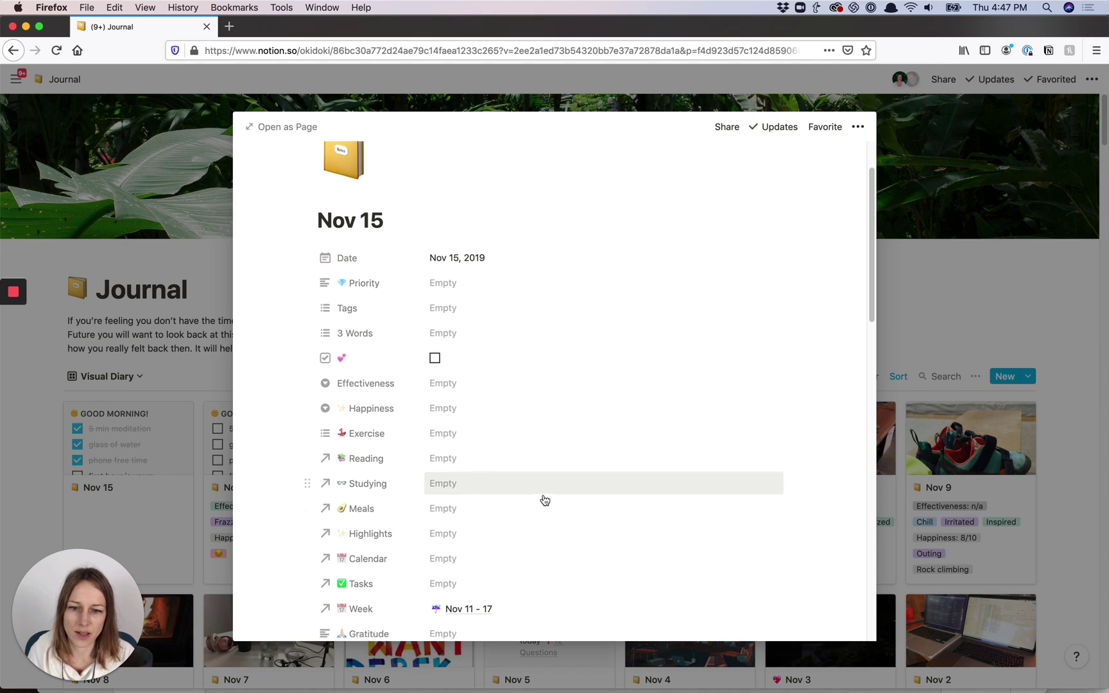
scroll(544, 500, "down", 2)
left_click(466, 551)
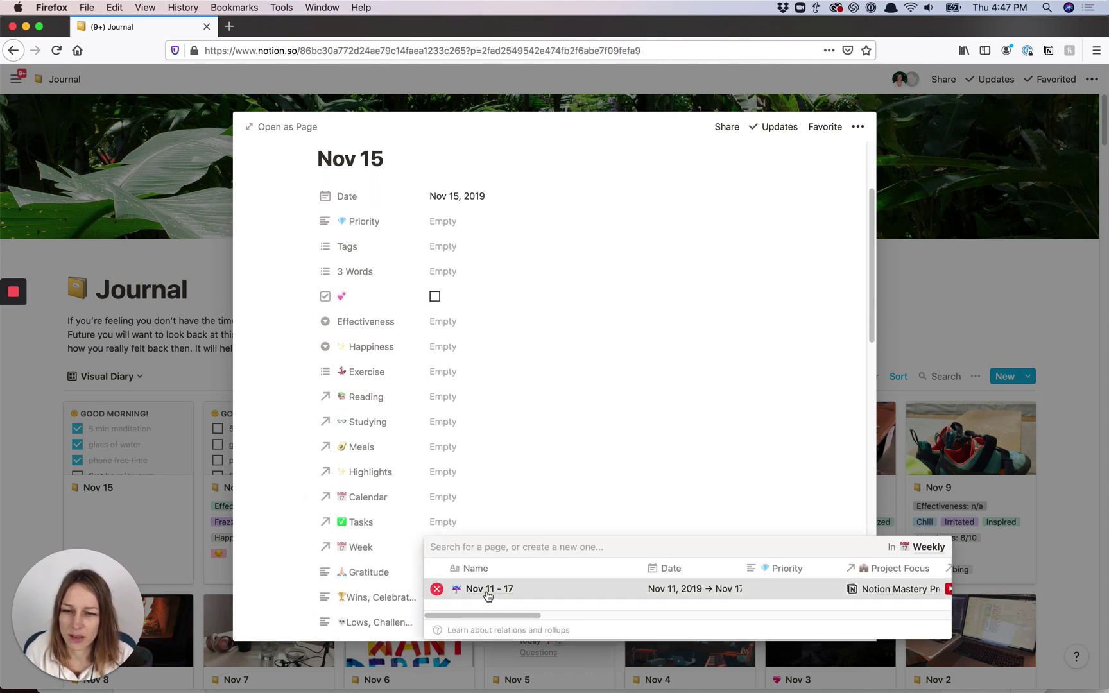
left_click(488, 597)
scroll(462, 475, "down", 1)
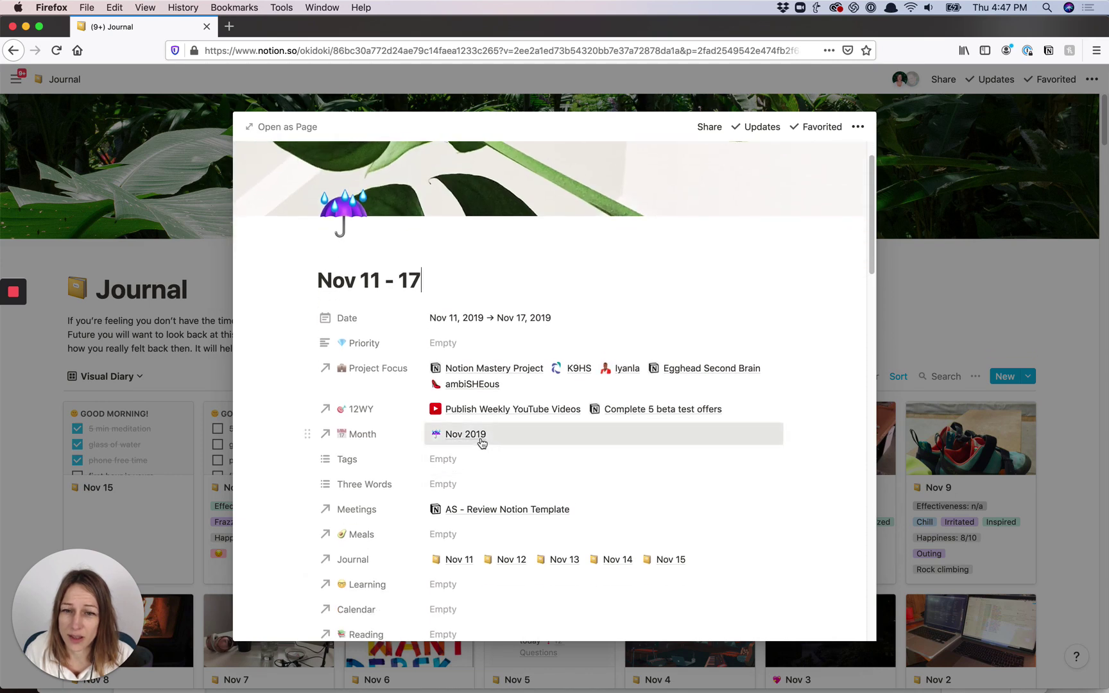
- Open the Nov 2019 page from the week's Month relation, review its goals, weeks and events, and close it
left_click(482, 442)
left_click(477, 482)
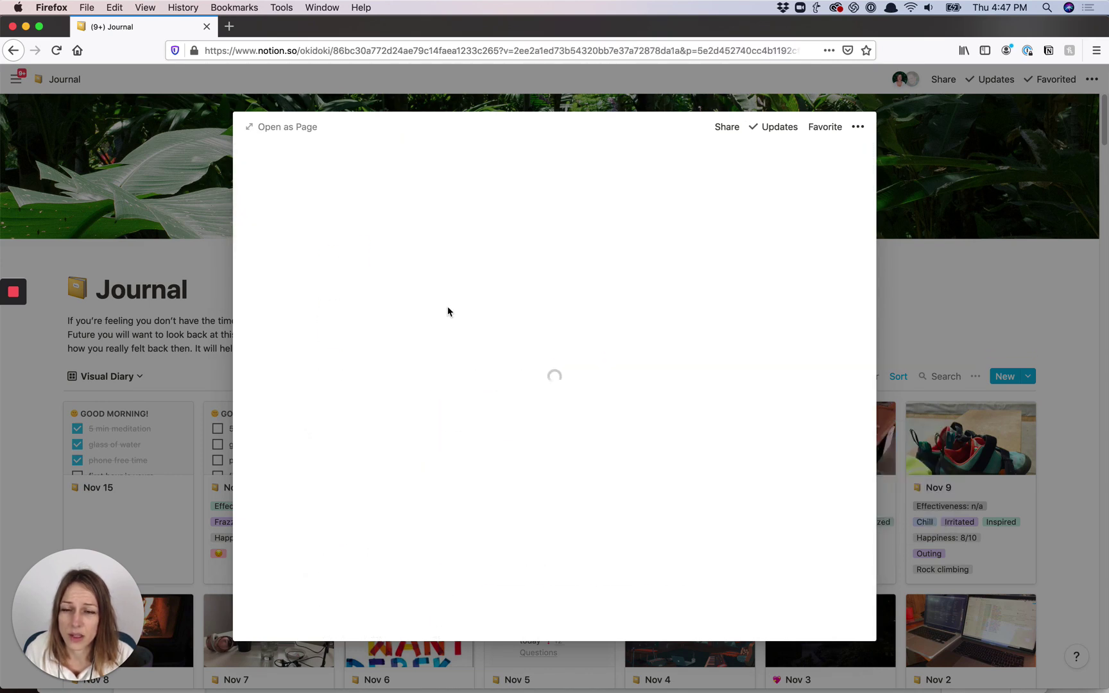
scroll(488, 532, "down", 3)
scroll(488, 532, "down", 5)
scroll(485, 525, "up", 10)
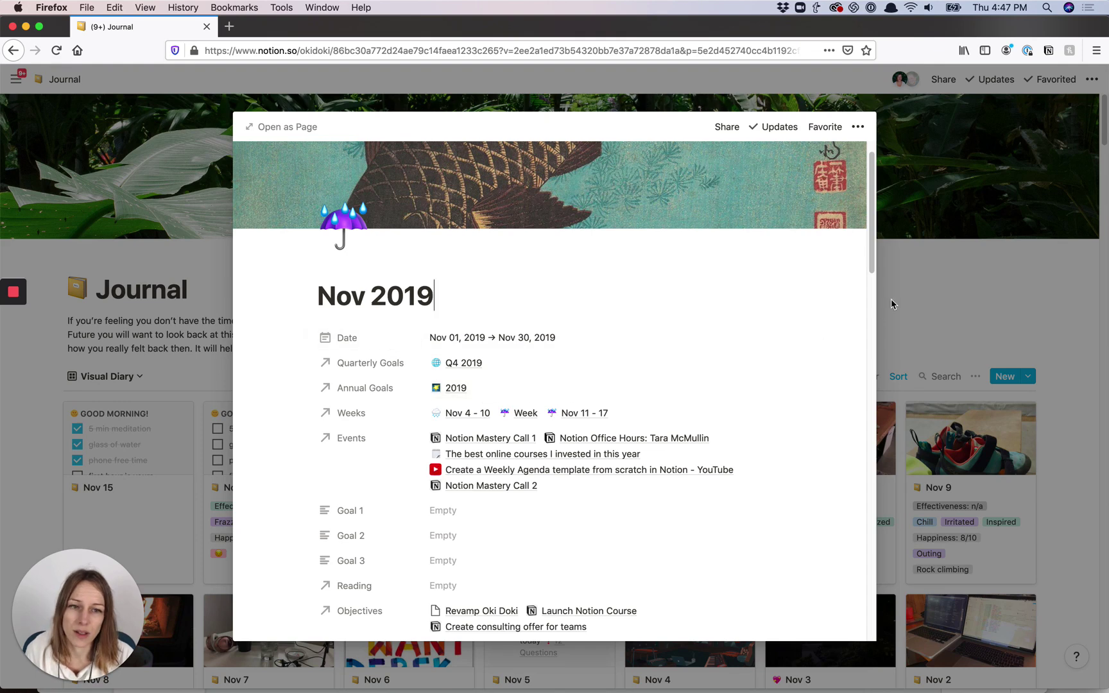
scroll(690, 317, "up", 2)
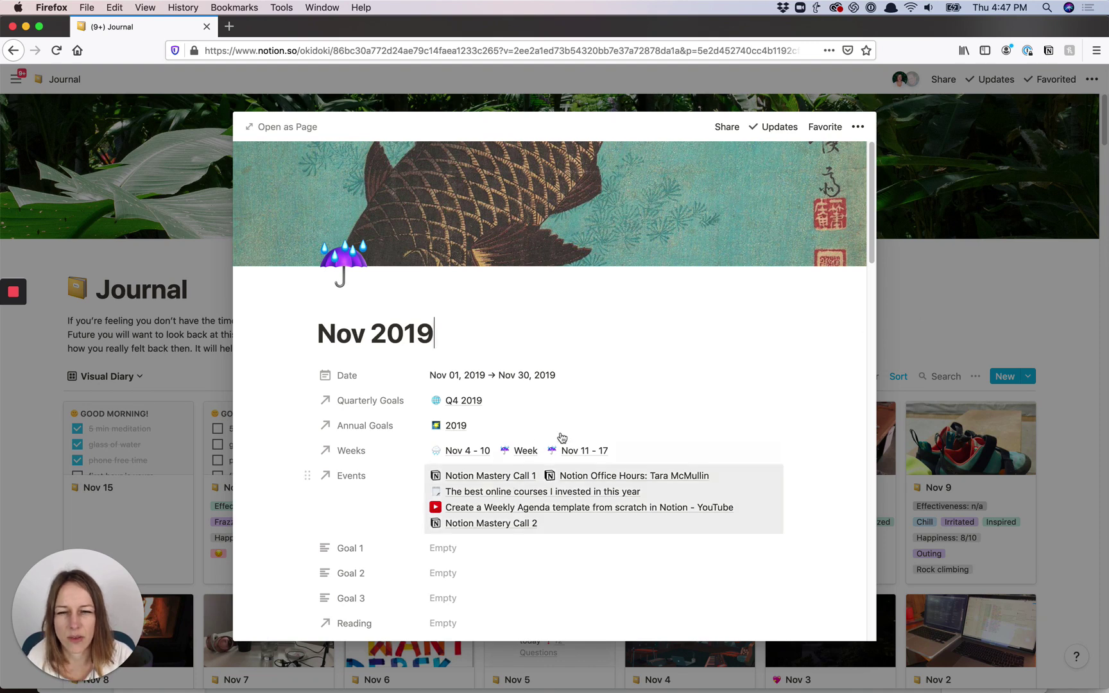
left_click(920, 303)
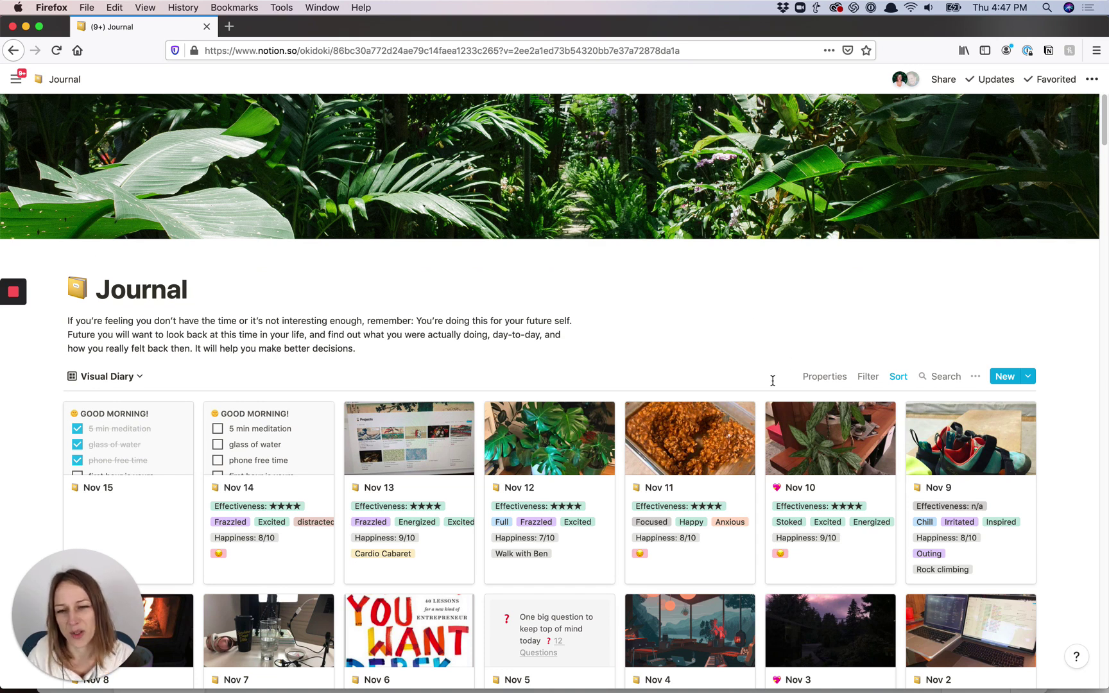
- Show the Journal database in the Progress and Gratitude views, and return to the Visual Diary view
left_click(138, 380)
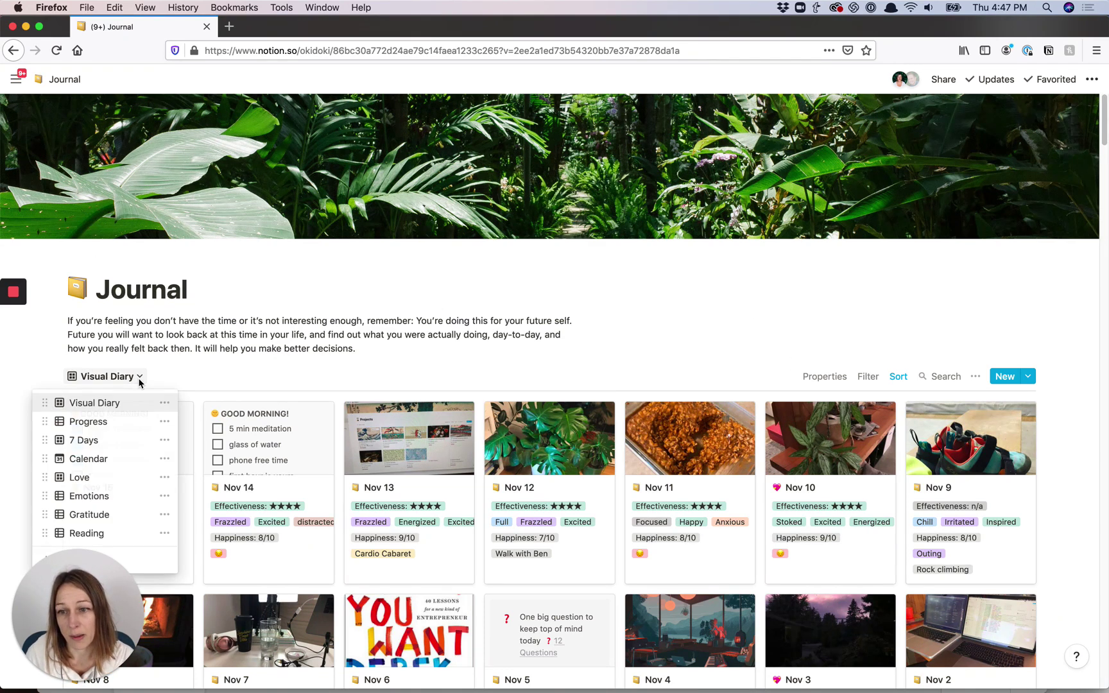
left_click(98, 422)
left_click(97, 379)
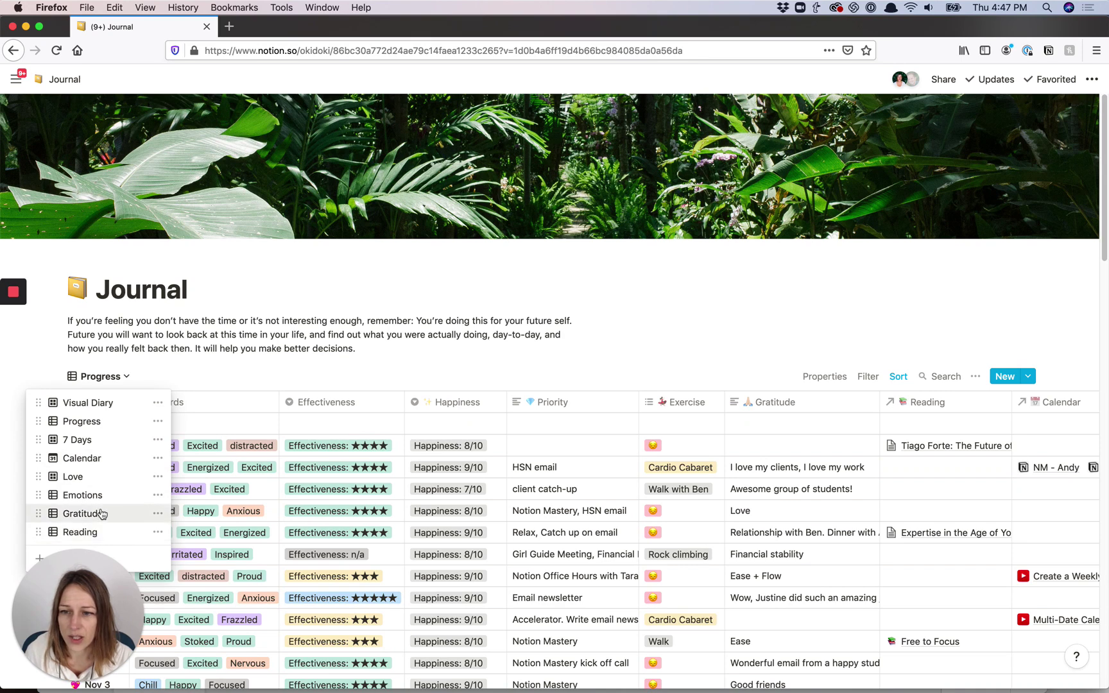
left_click(100, 513)
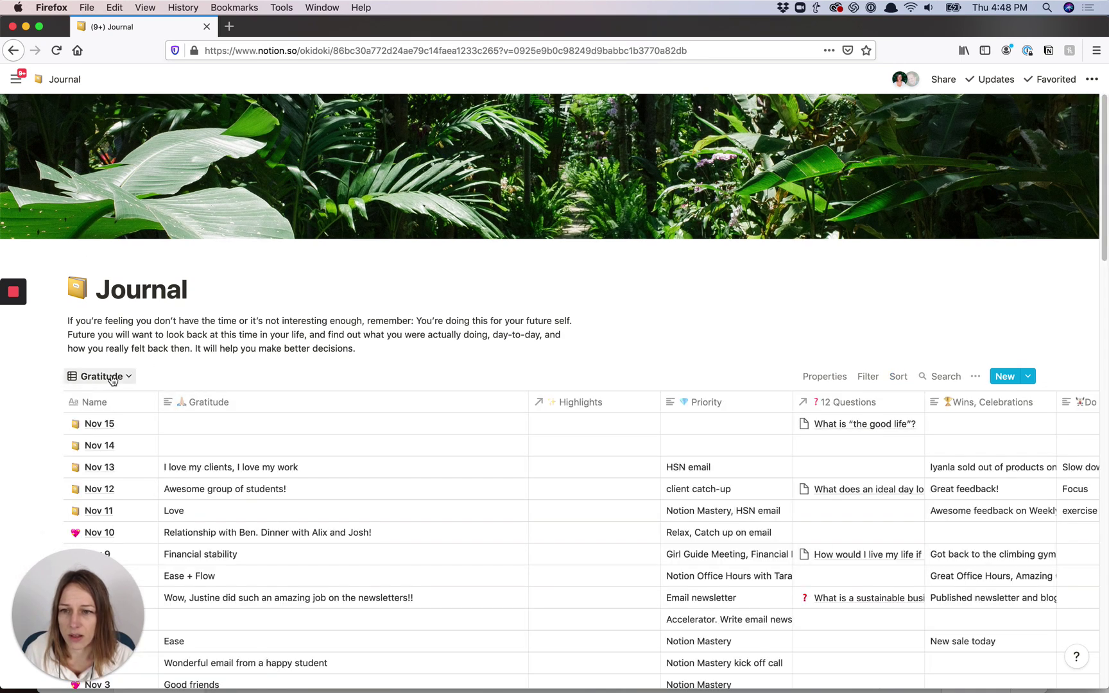
left_click(112, 378)
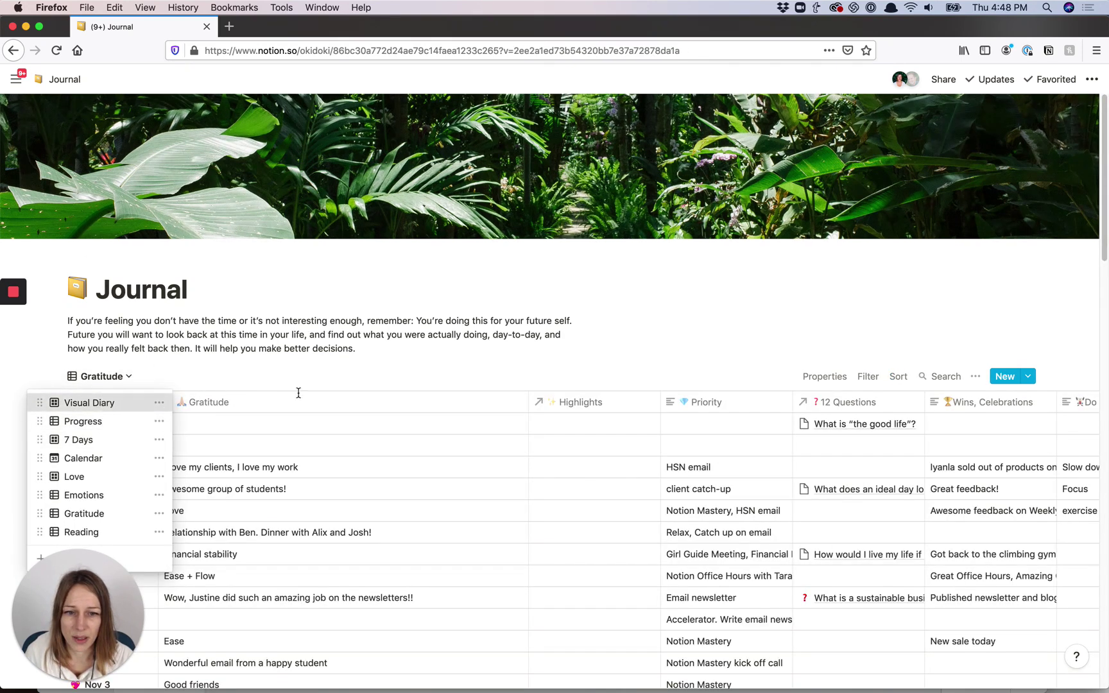
left_click(160, 403)
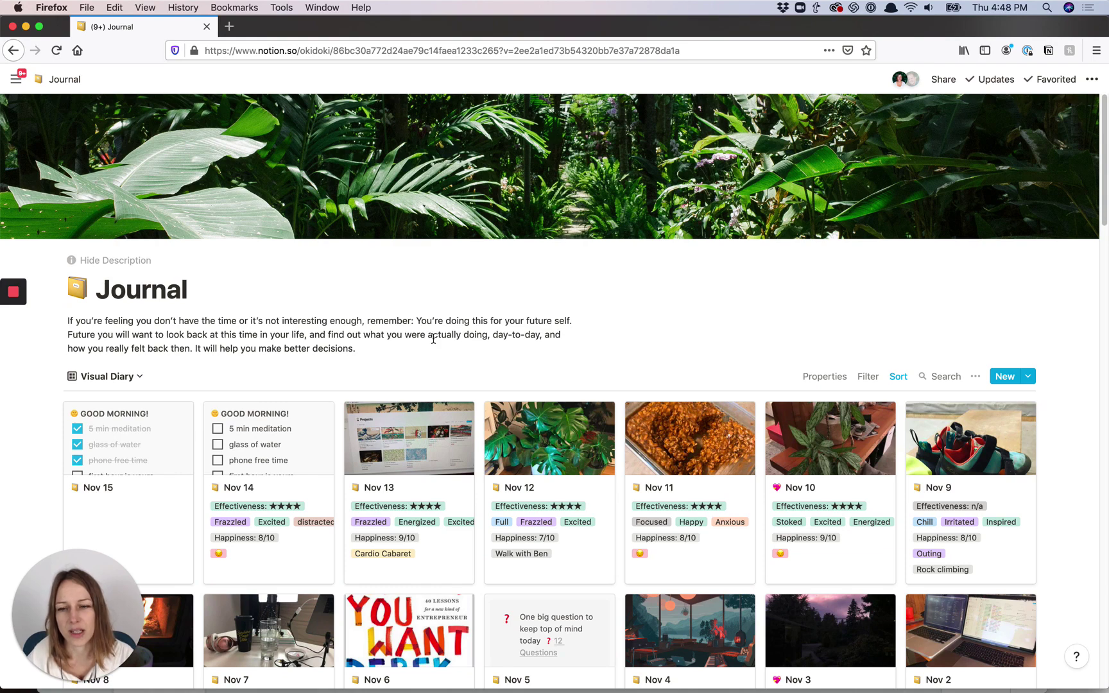
- Open the Nov 15 journal entry, review its properties, and close it
left_click(171, 510)
scroll(398, 527, "down", 2)
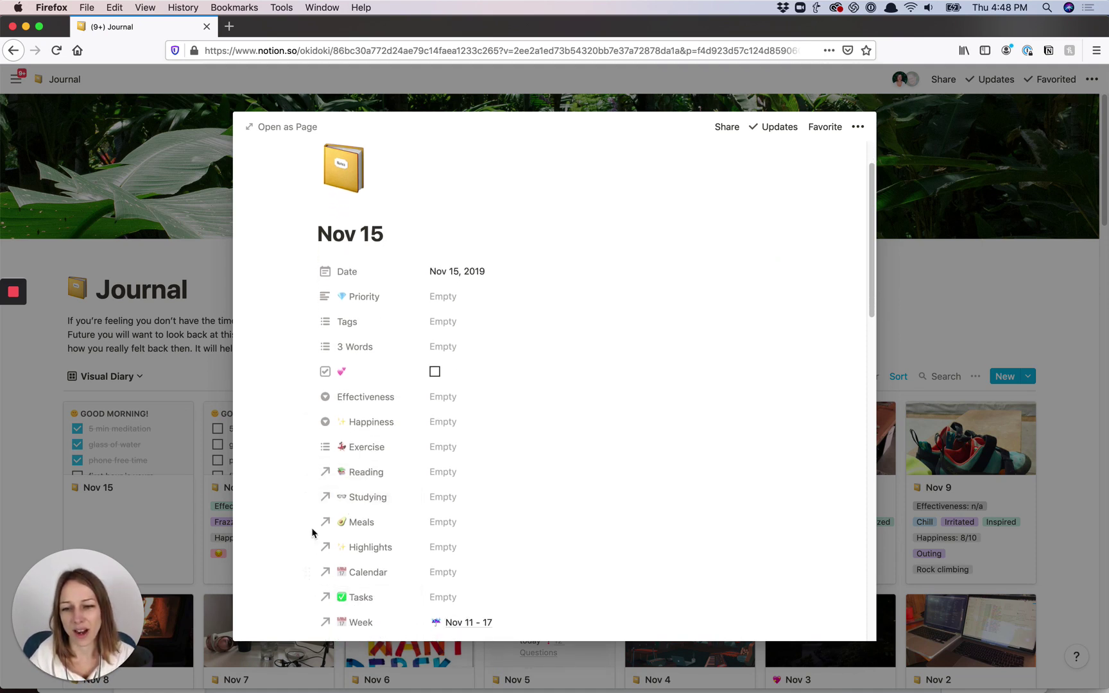
scroll(287, 567, "down", 4)
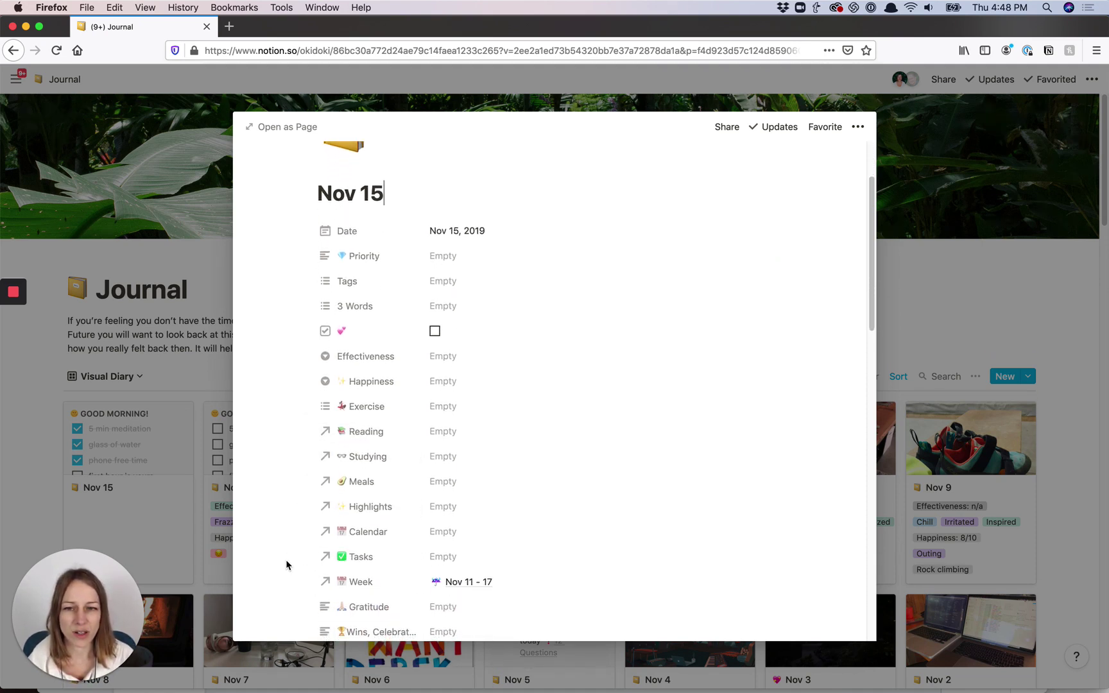
scroll(287, 565, "up", 5)
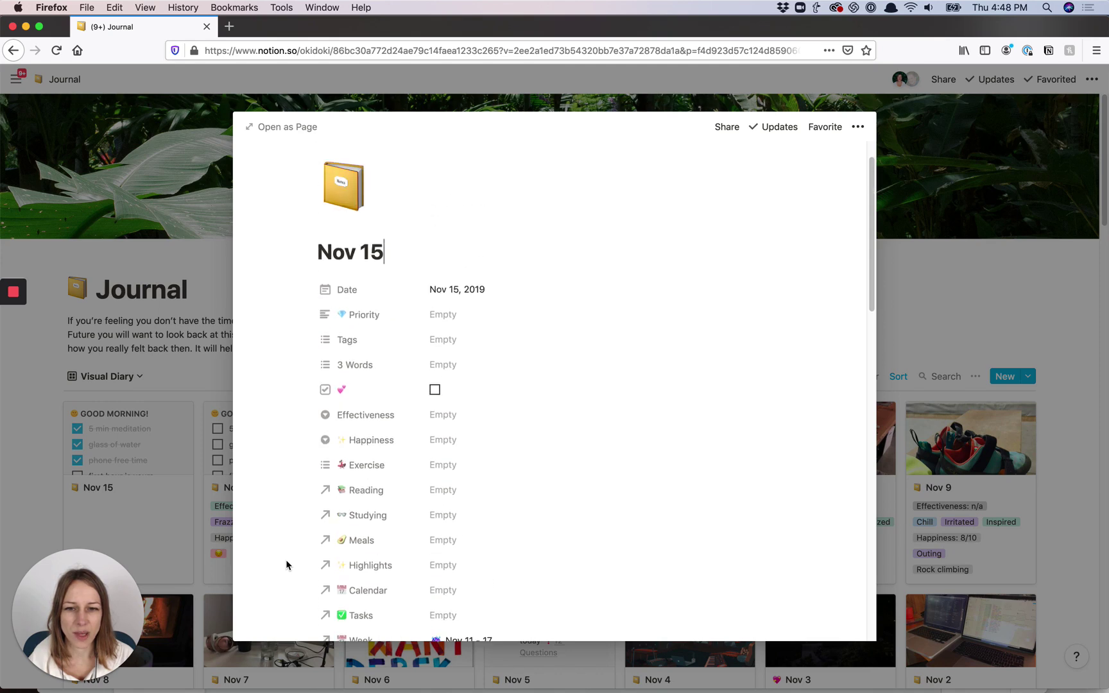
left_click(941, 297)
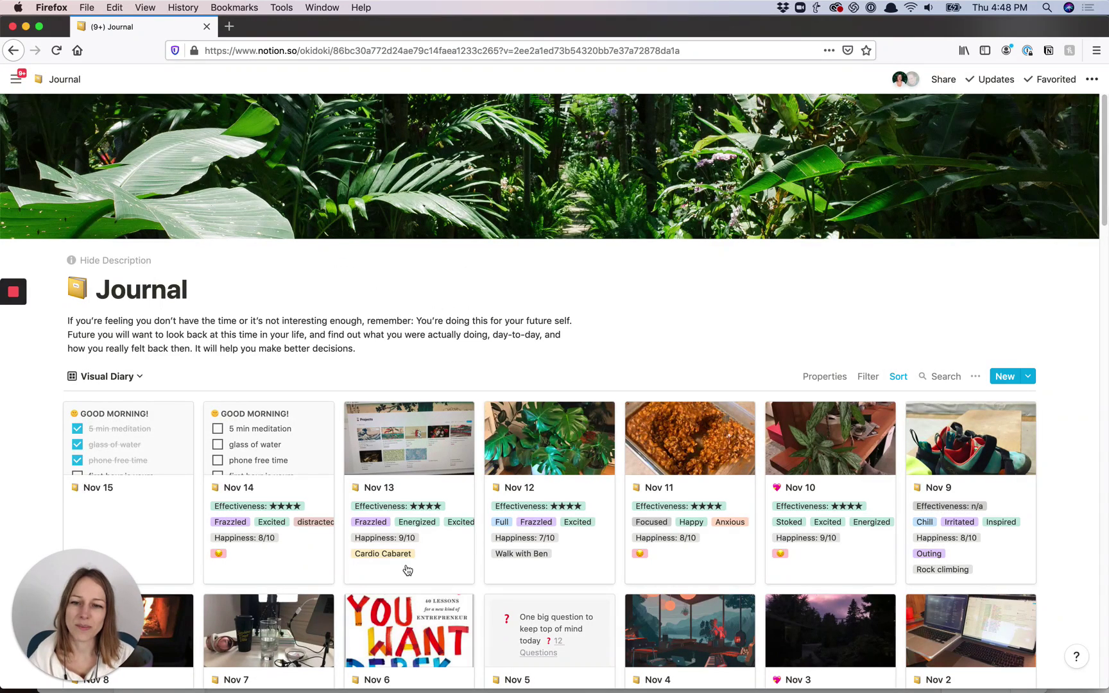